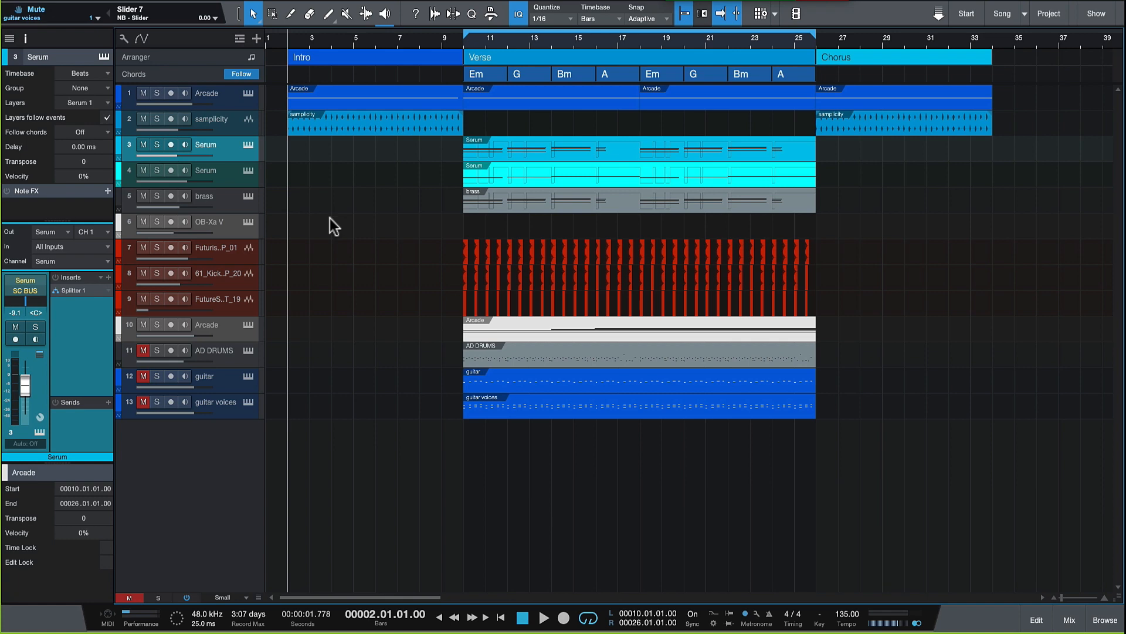
Show the Arranger track's section list in the inspector and examine the available Sync Mode options
key("w")
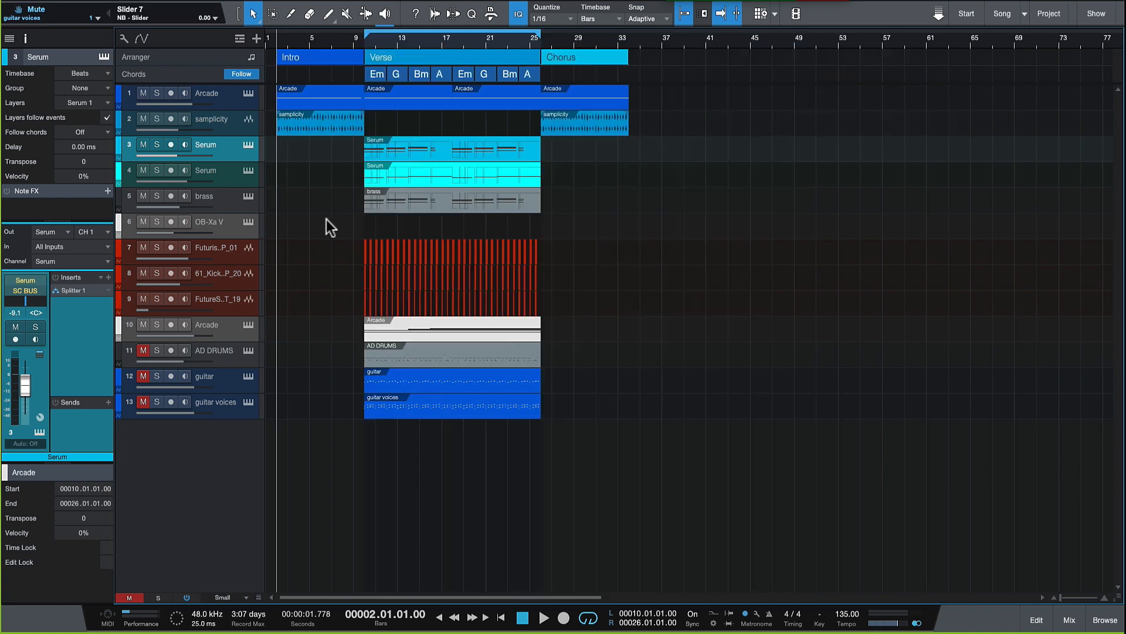
key("e")
key("w")
left_click(225, 57)
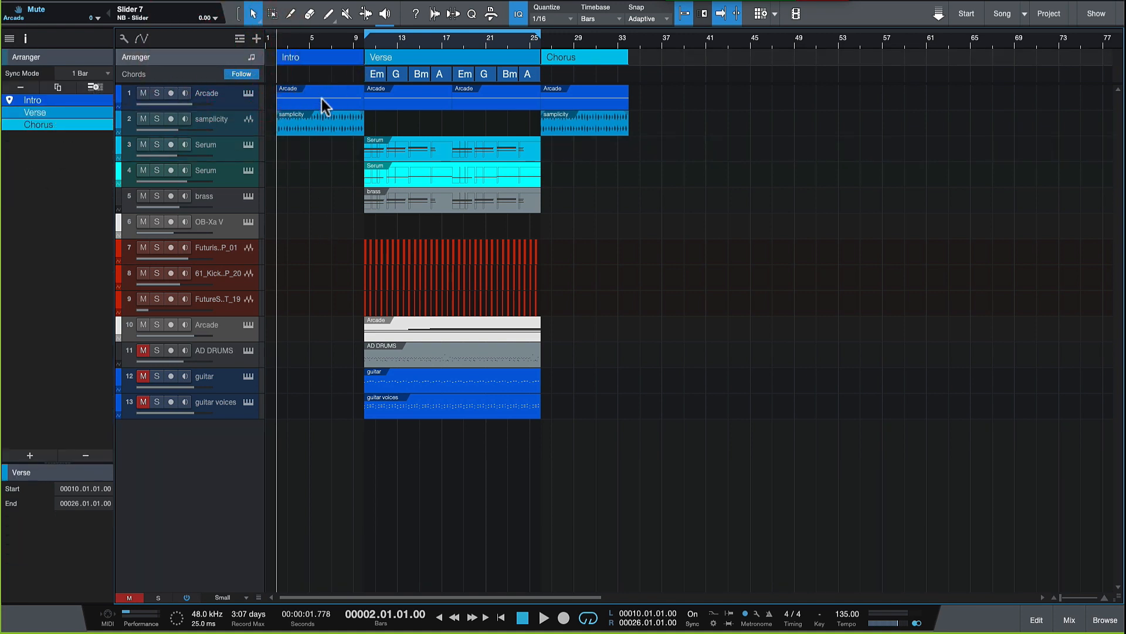
key("e")
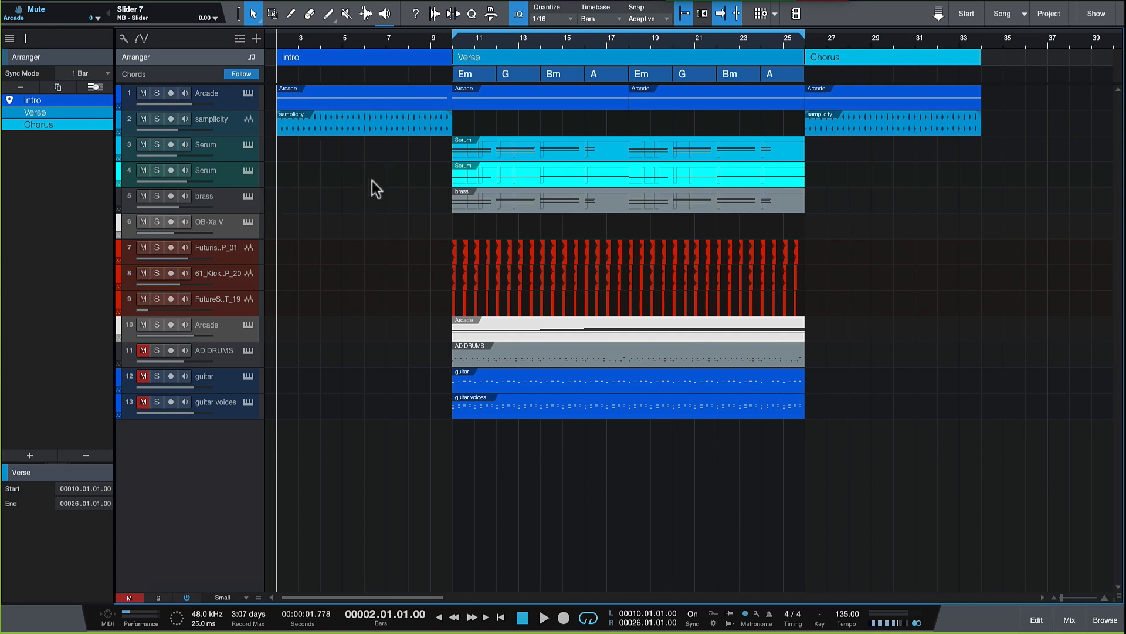
left_click(103, 72)
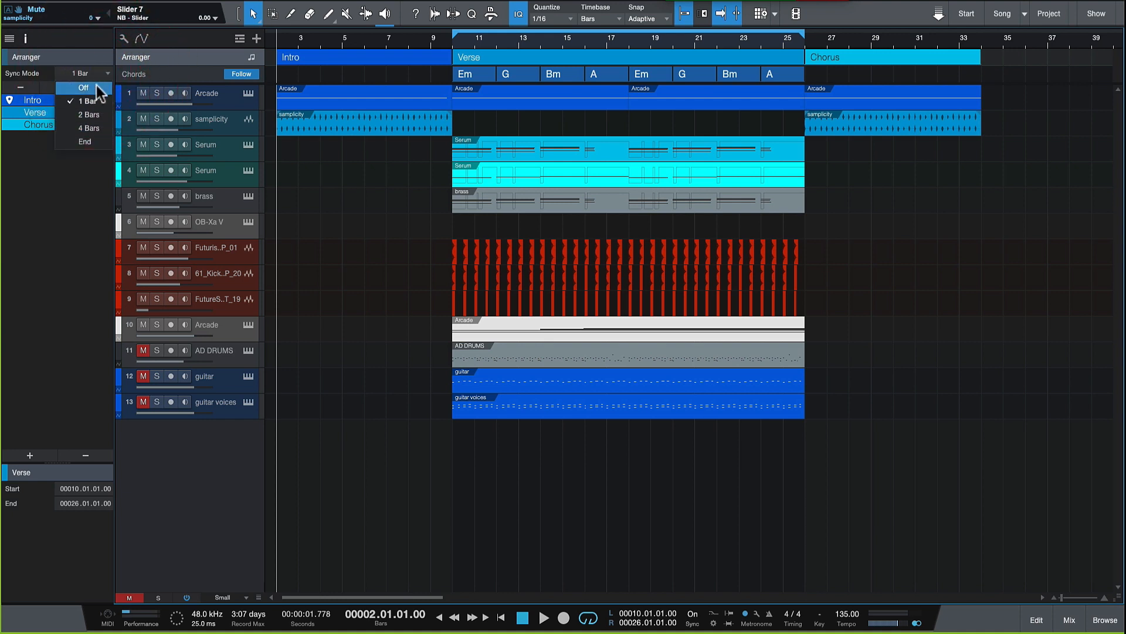
left_click(424, 293)
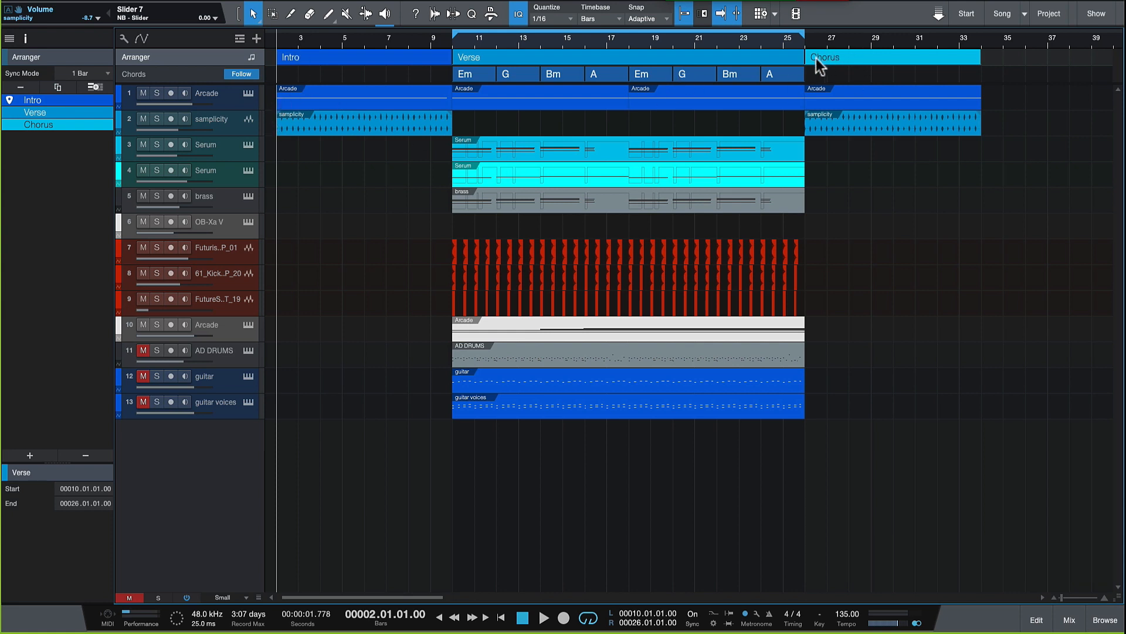
Play from the Intro, jump to the Chorus during playback, and switch between the Intro and Chorus sections
key("space")
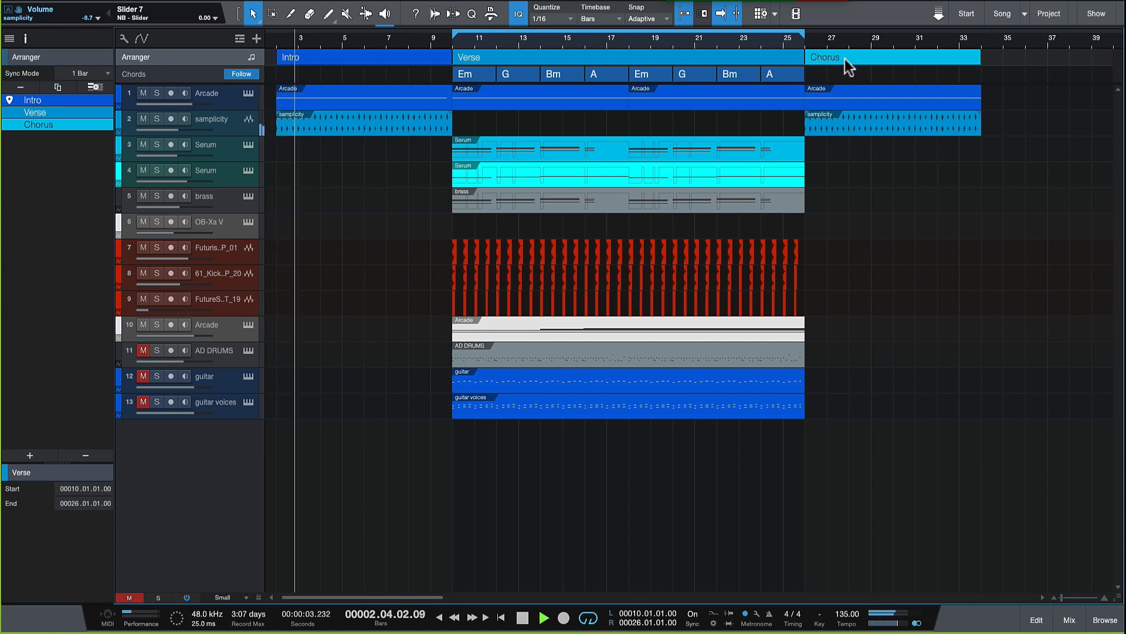
left_click(846, 60)
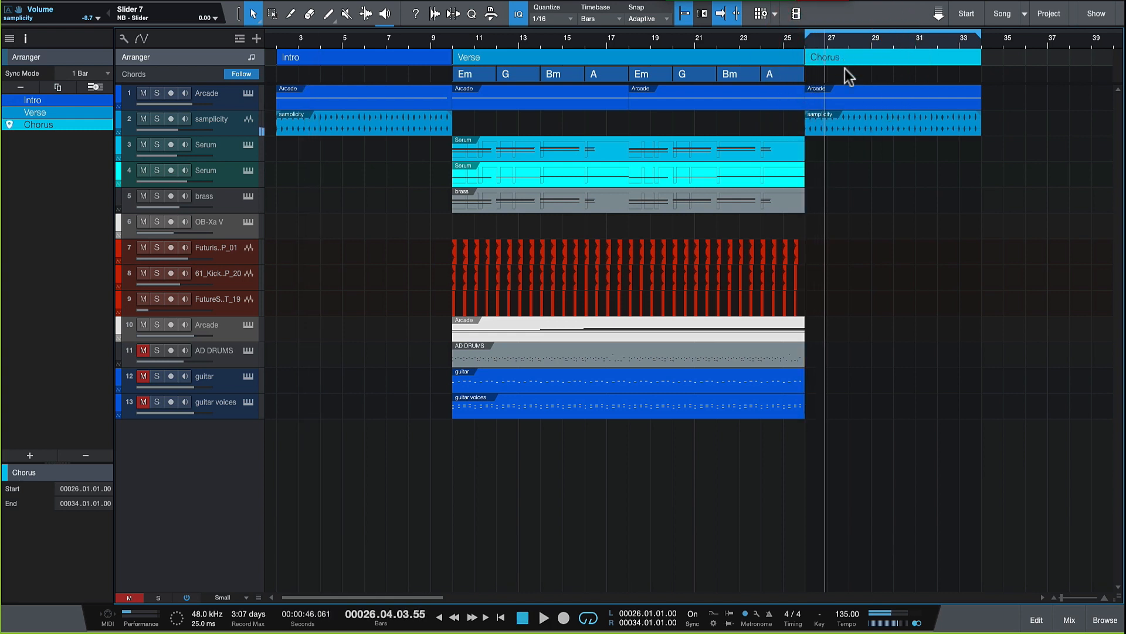
left_click(348, 56)
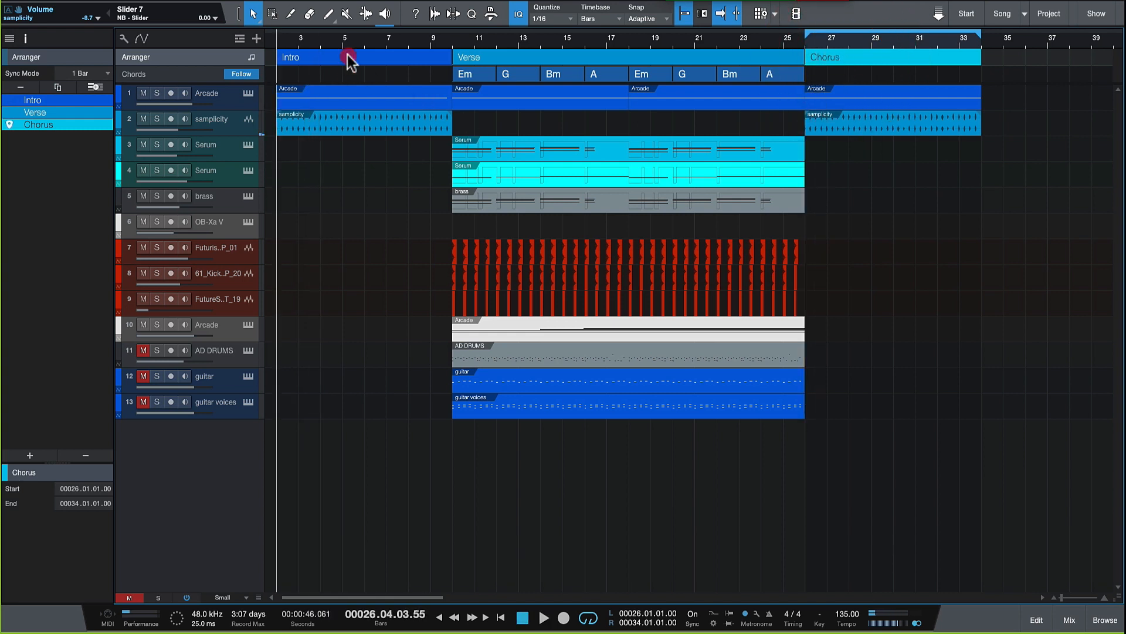
left_click(853, 57)
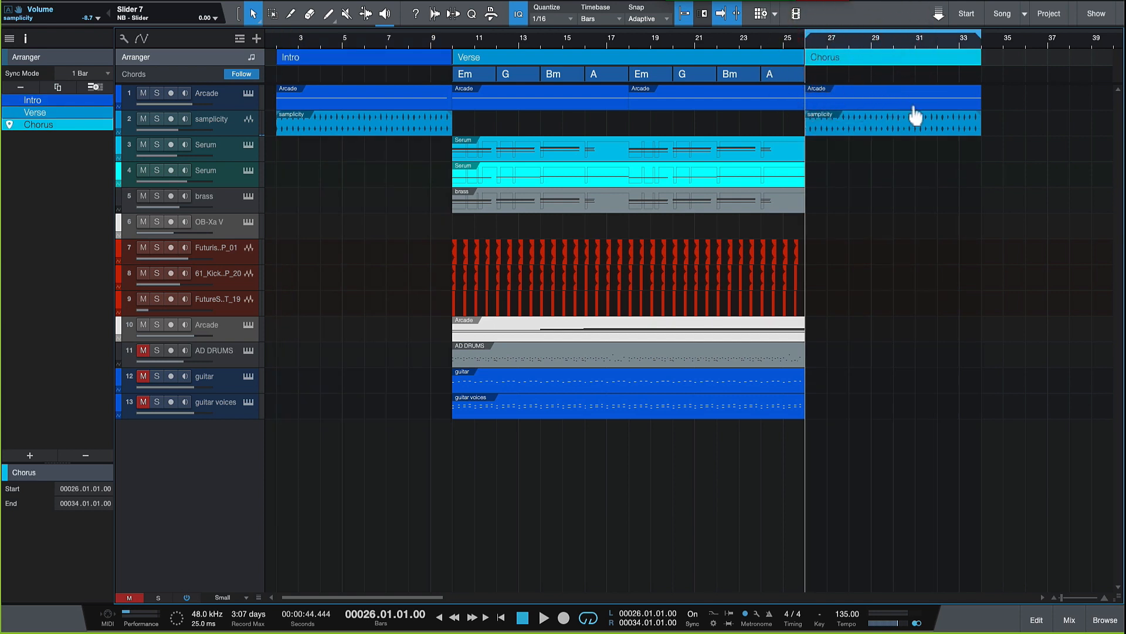
left_click(378, 55)
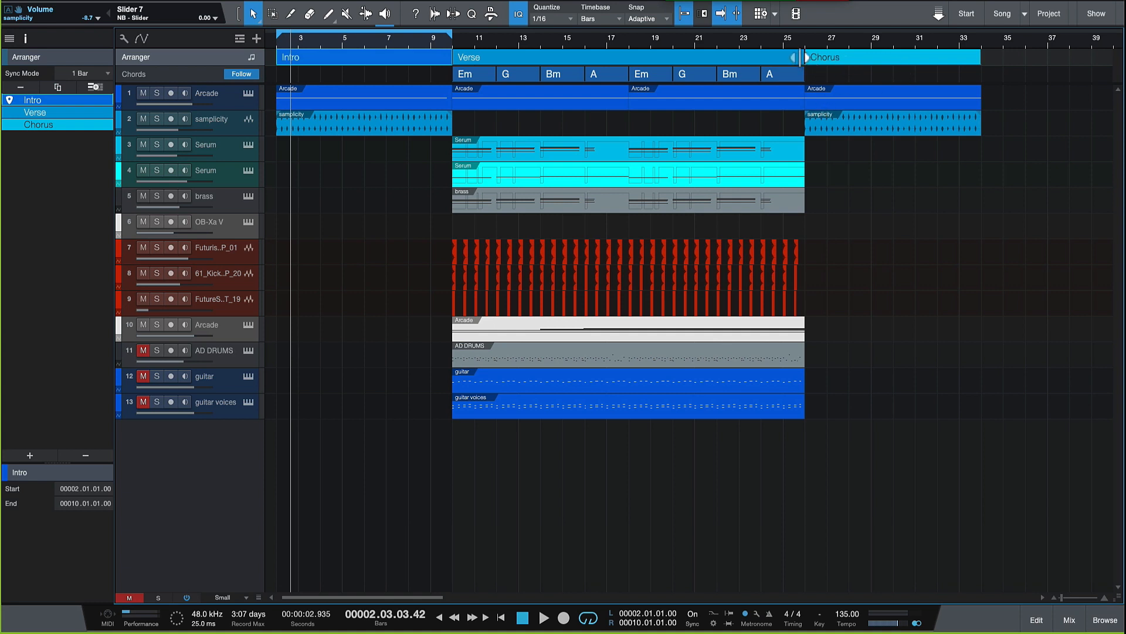
Set the Arranger track's Sync Mode to 2 Bars
left_click(100, 72)
left_click(97, 68)
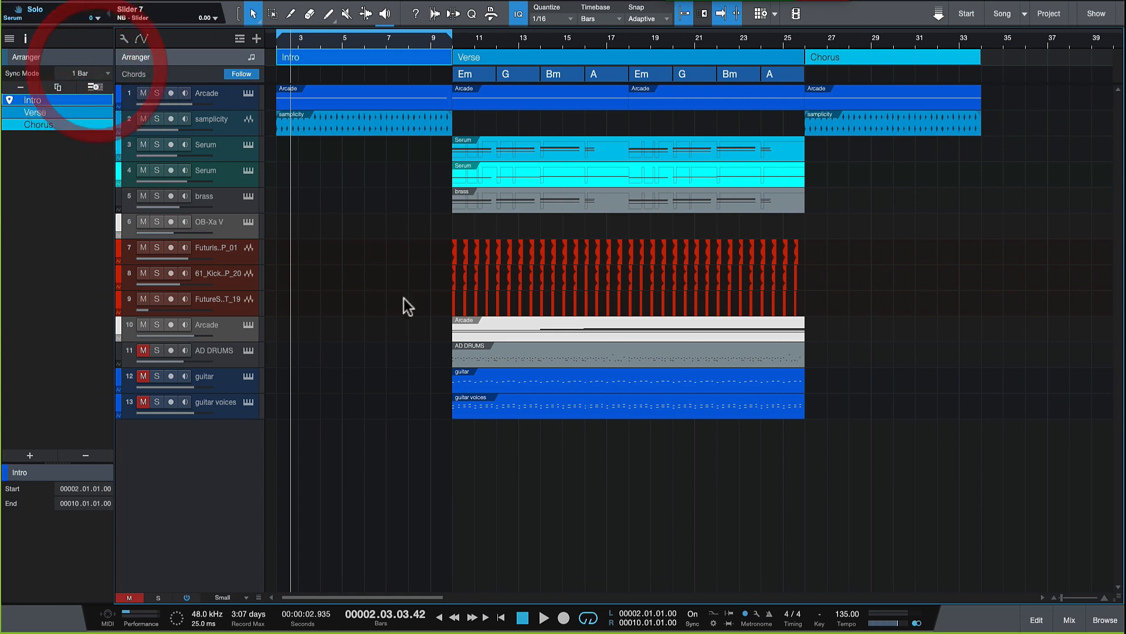
left_click(91, 72)
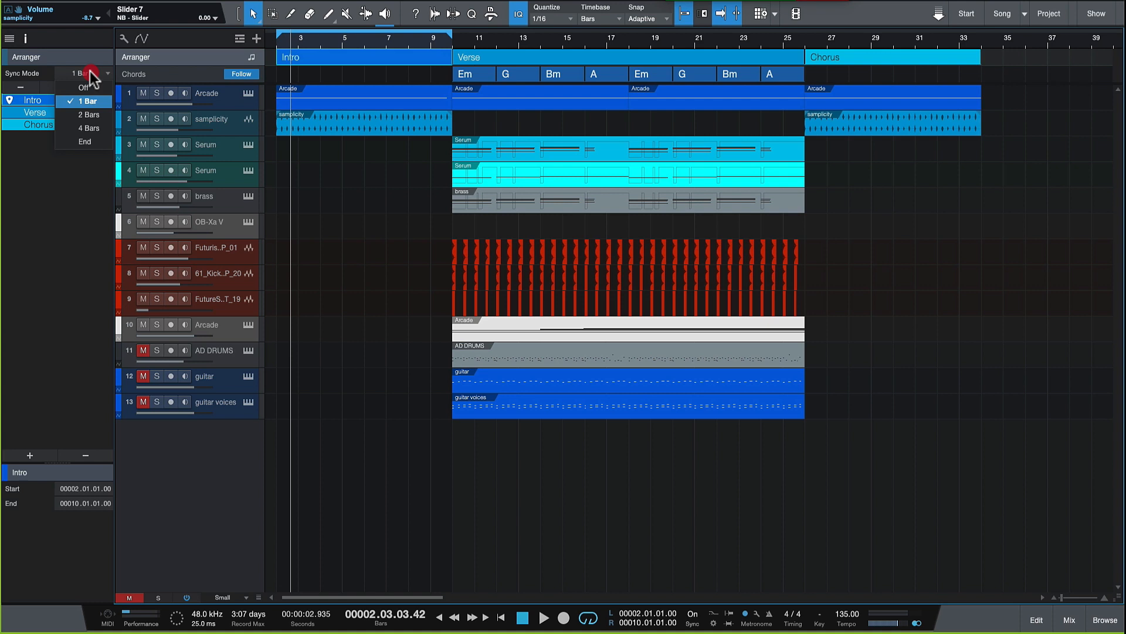
left_click(90, 115)
Start playback from bar 2, cue a jump to the Chorus section, and stop playback after the jump
left_click(277, 40)
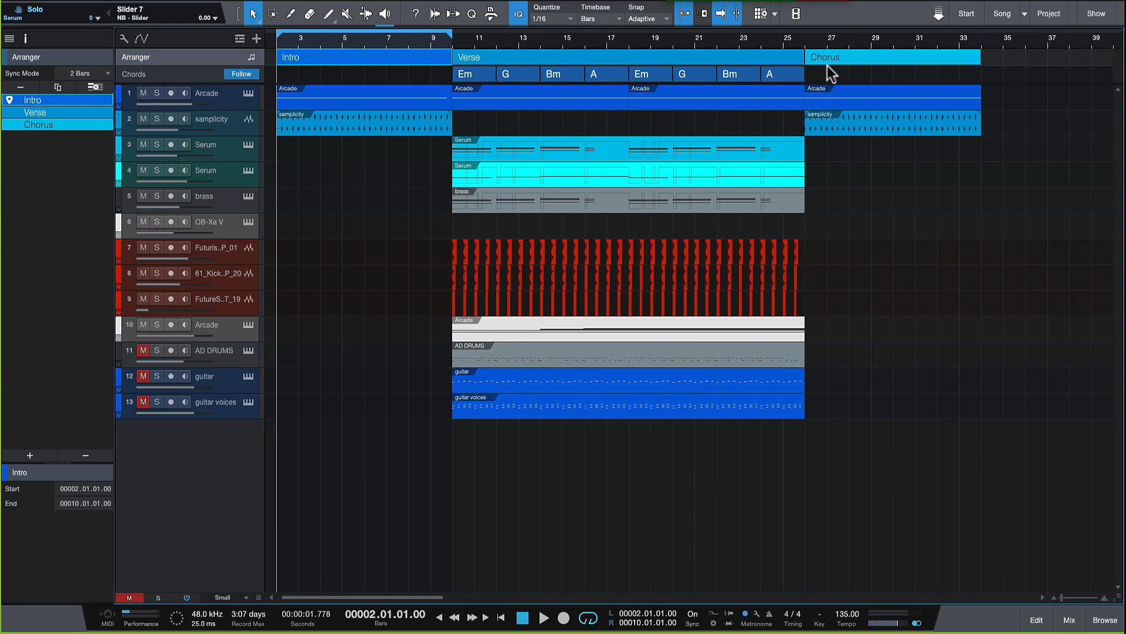
key("space")
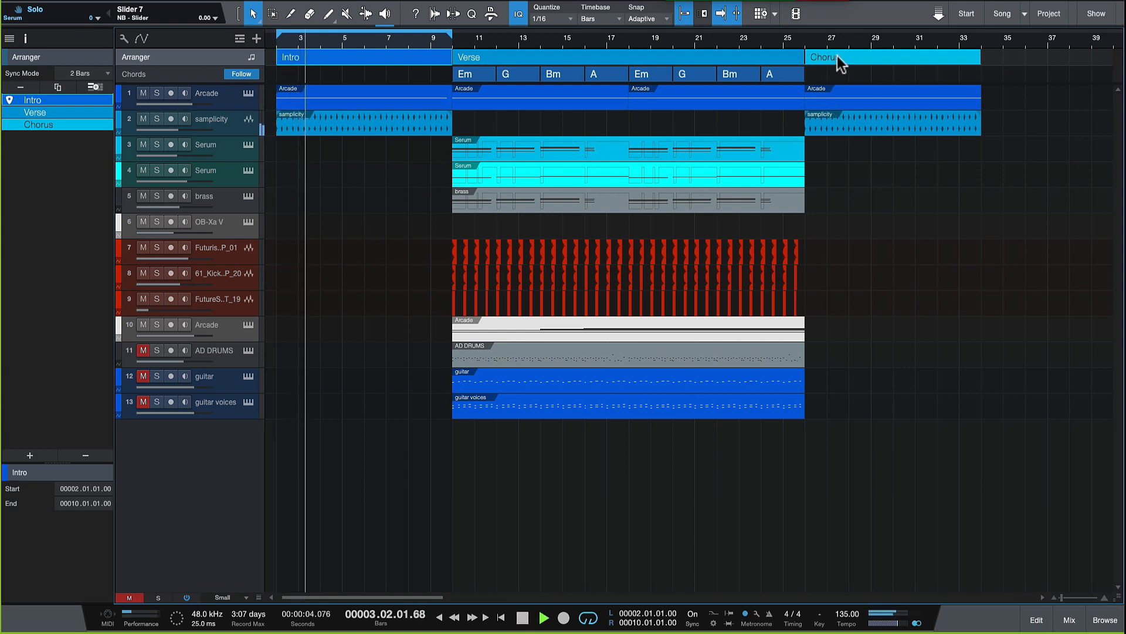
left_click(839, 61)
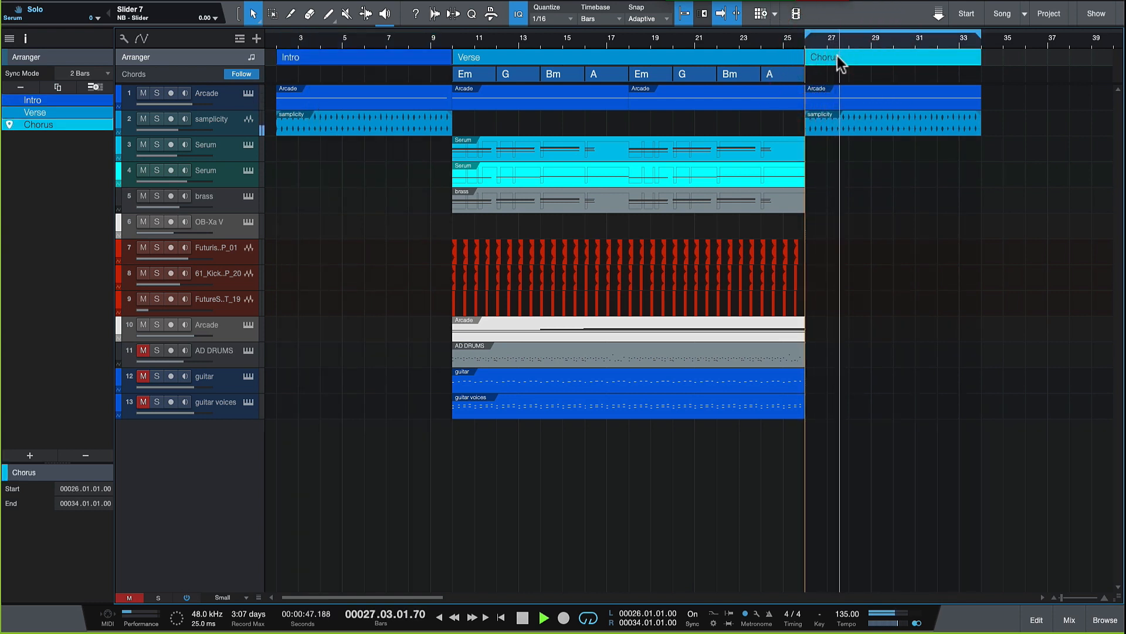
key("space")
Return to the start of the Intro and repeat the synced playback jump to the Chorus
left_click(277, 44)
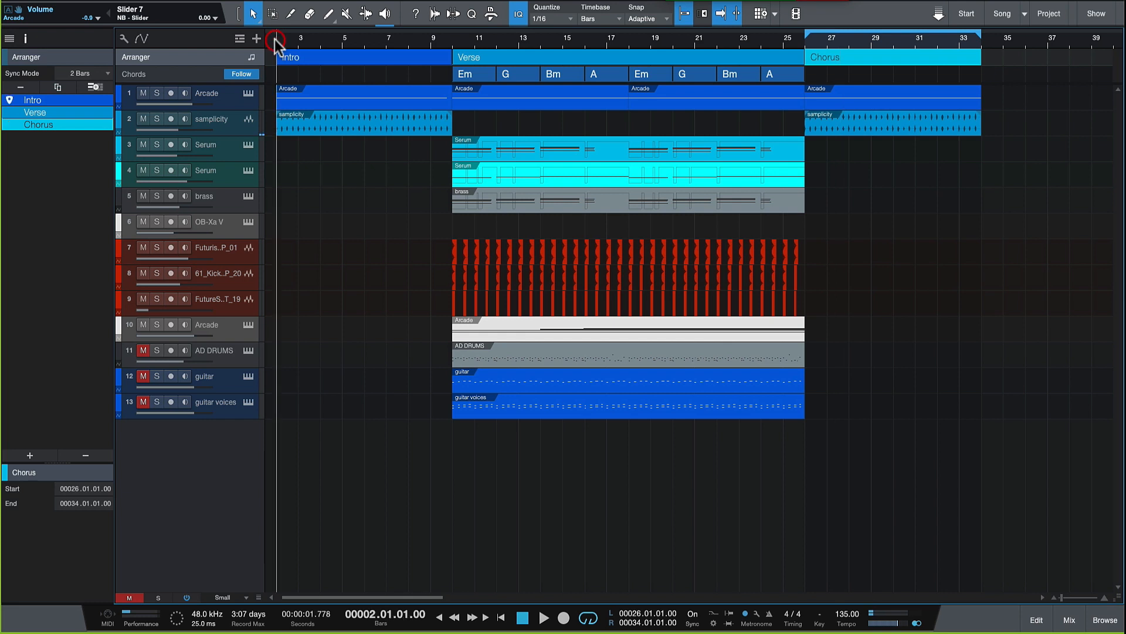
left_click(329, 54)
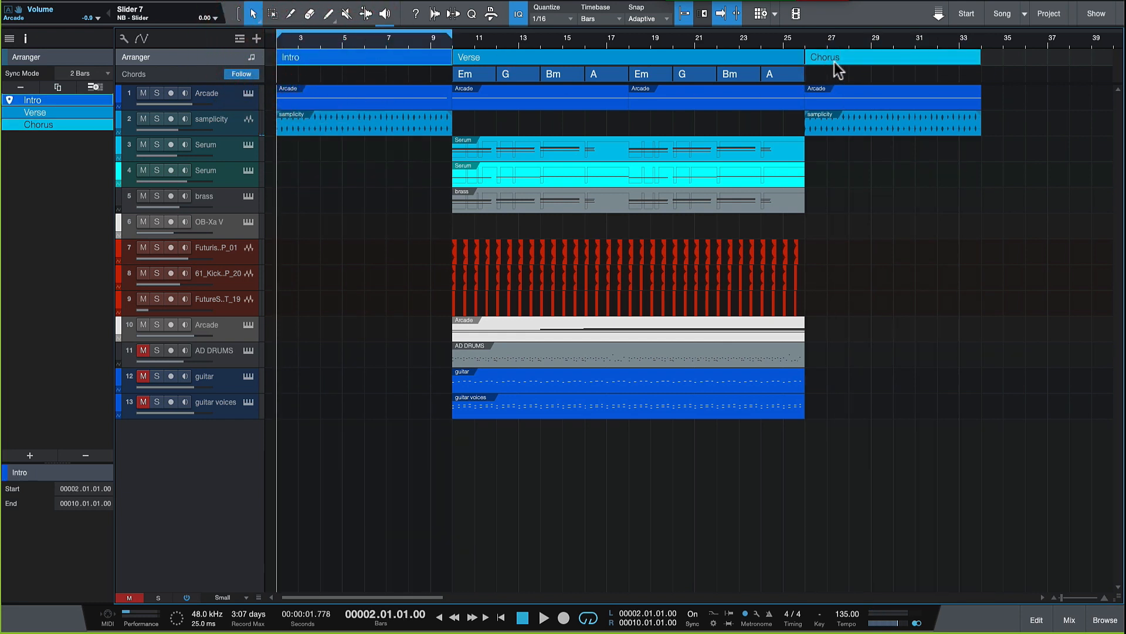
key("space")
left_click(853, 59)
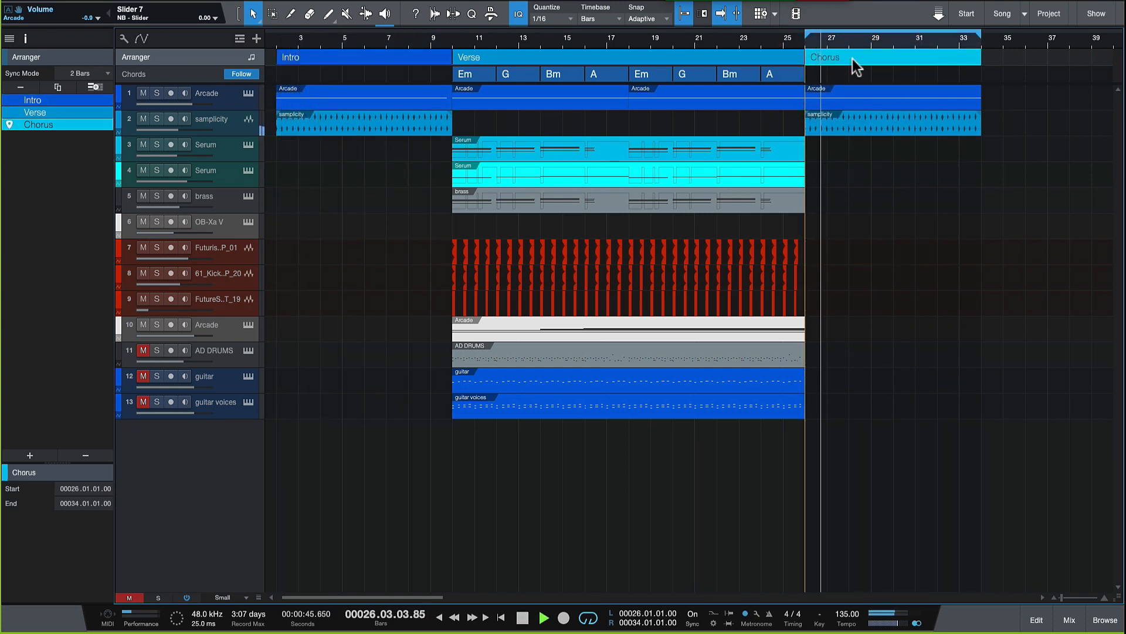
key("space")
Replay the Intro from its start, jump to the Chorus during playback, and select the Verse section
left_click(277, 39)
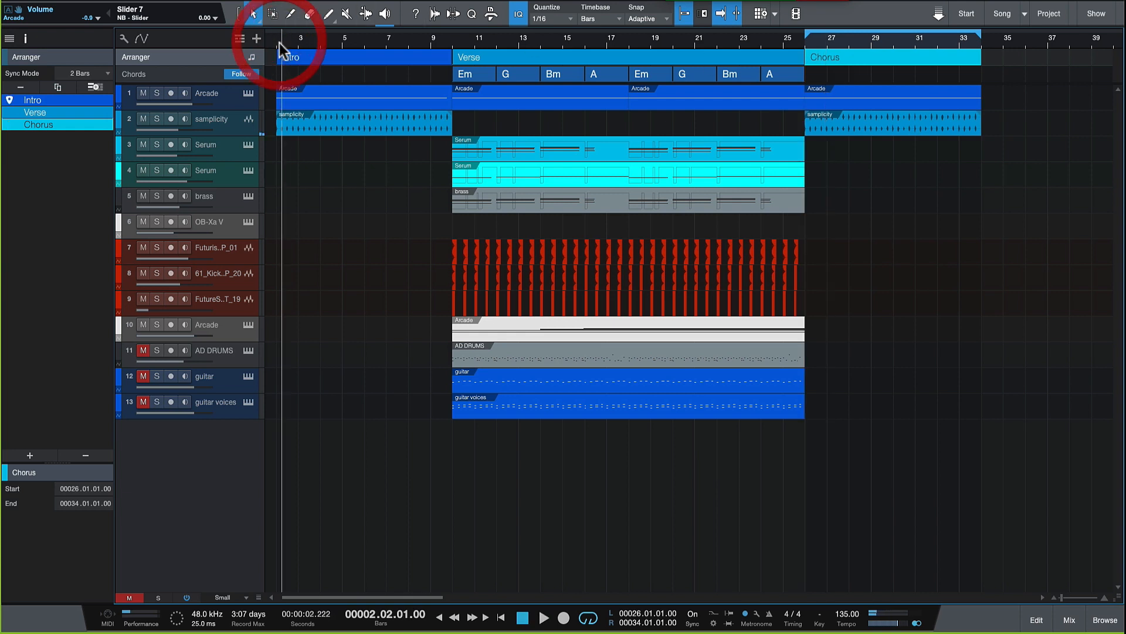
left_click(286, 58)
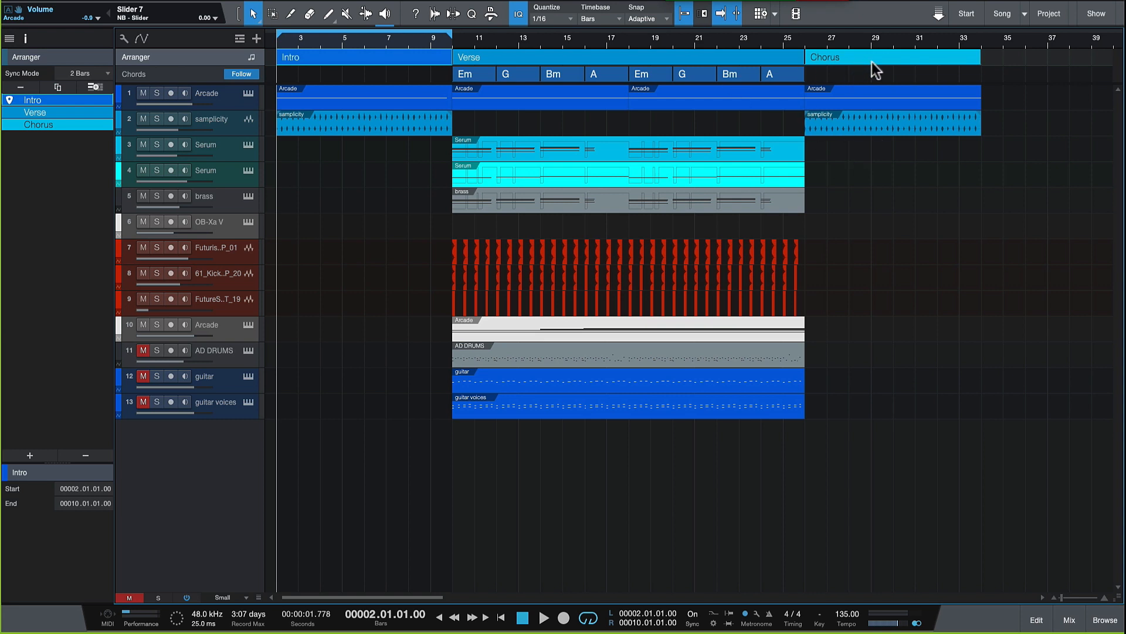
key("z")
key("z")
key("z")
key("space")
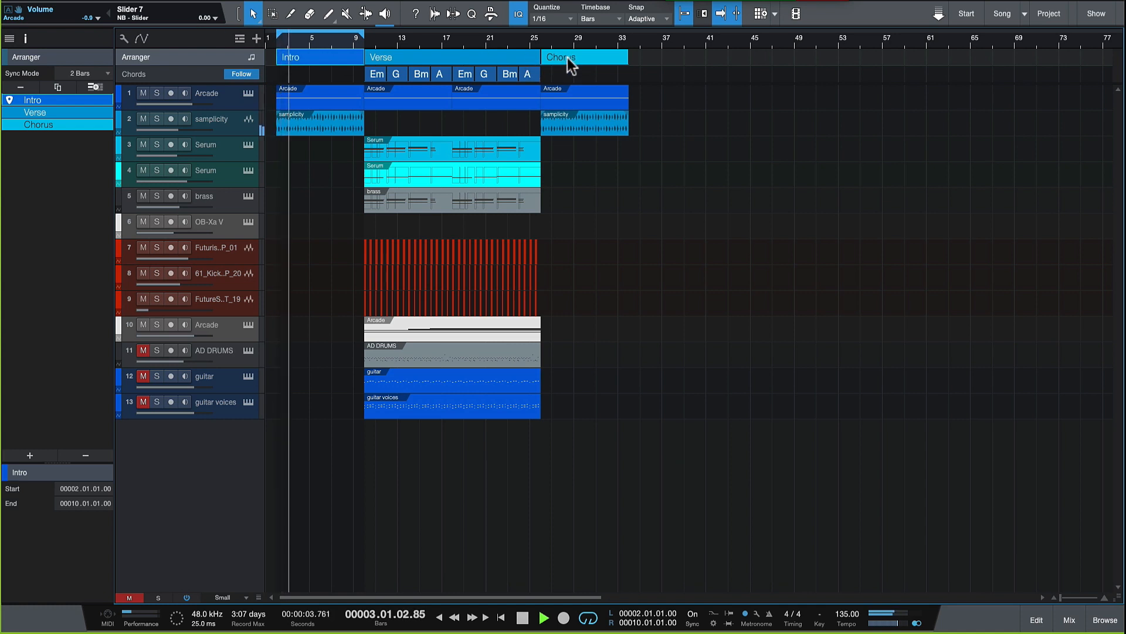
left_click(568, 58)
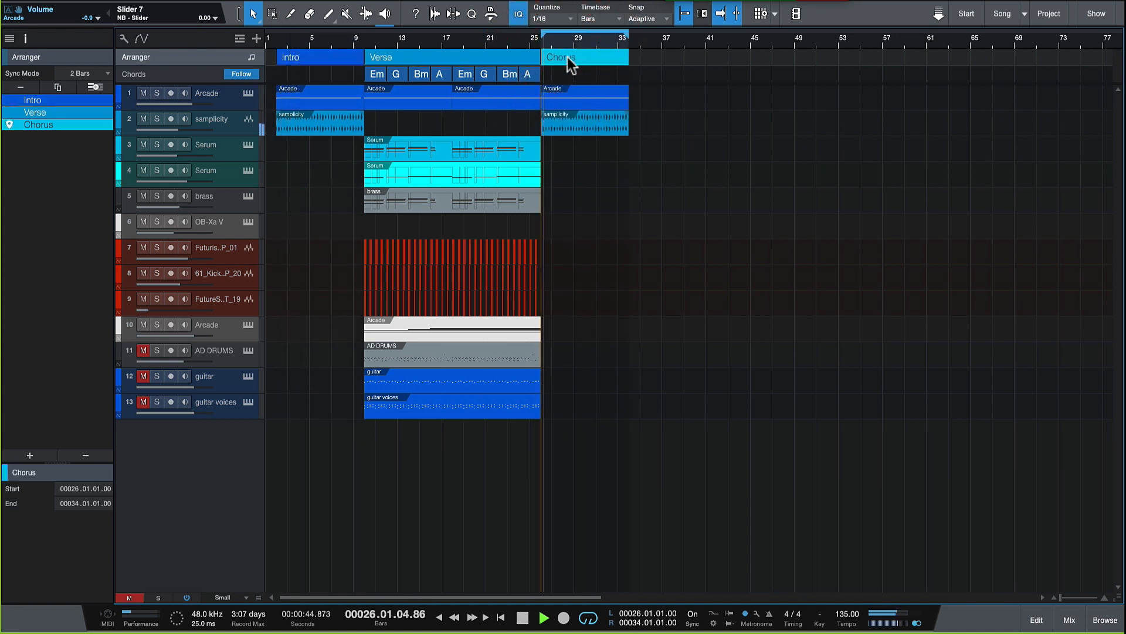
left_click(506, 58)
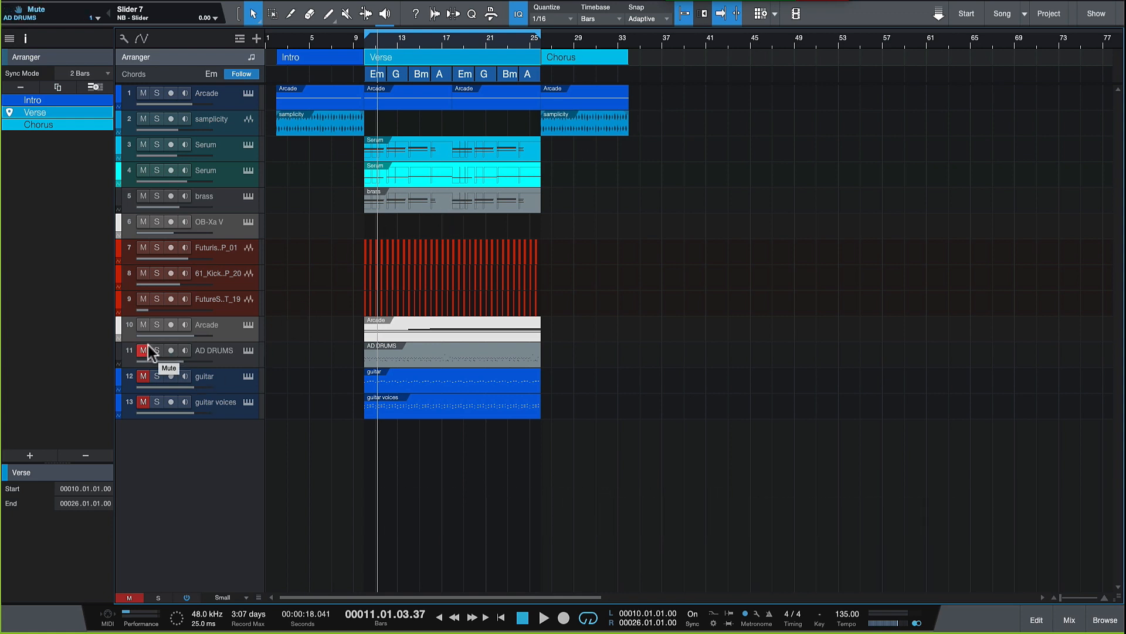
Unmute and solo the AD DRUMS track and play it from the start of the Verse at bar 10
left_click(229, 356)
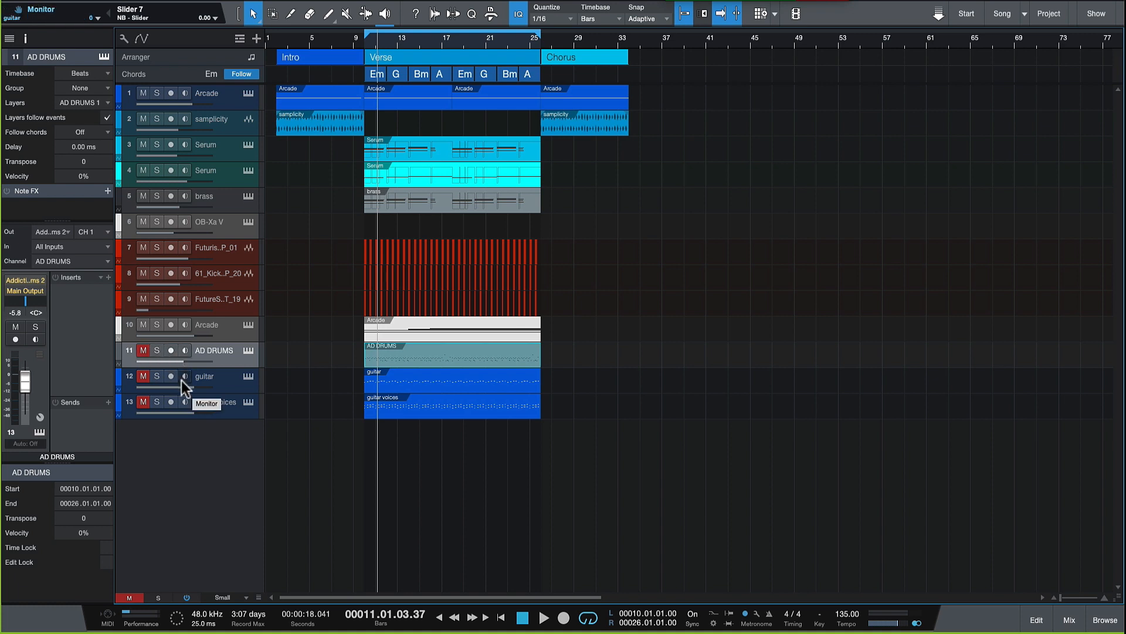
left_click(144, 350)
left_click(156, 350)
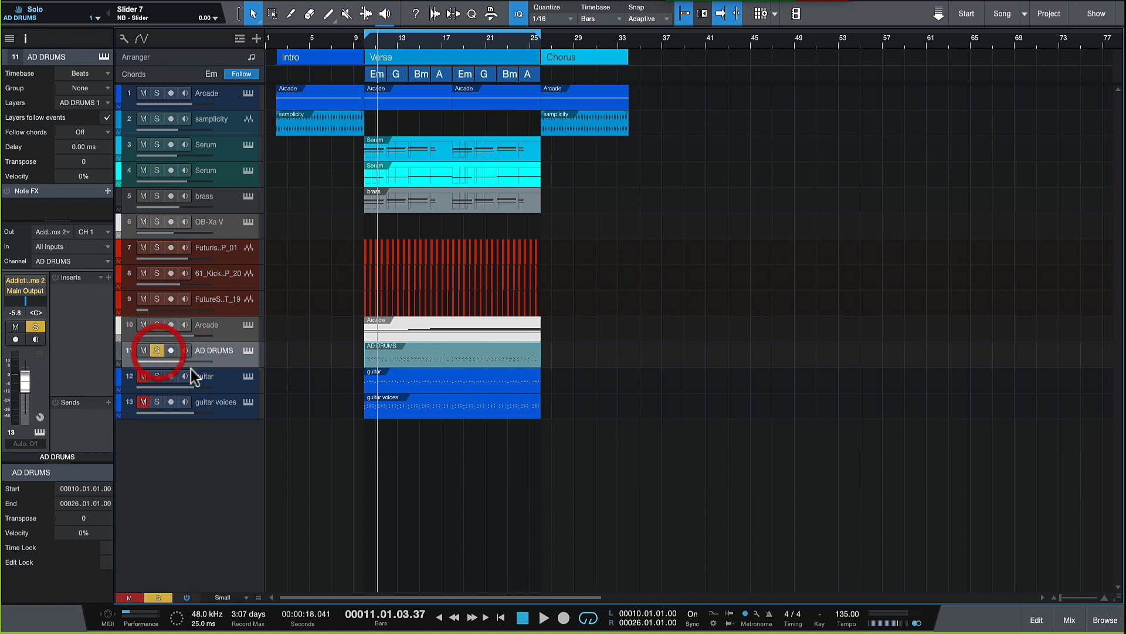
left_click(365, 38)
key("e")
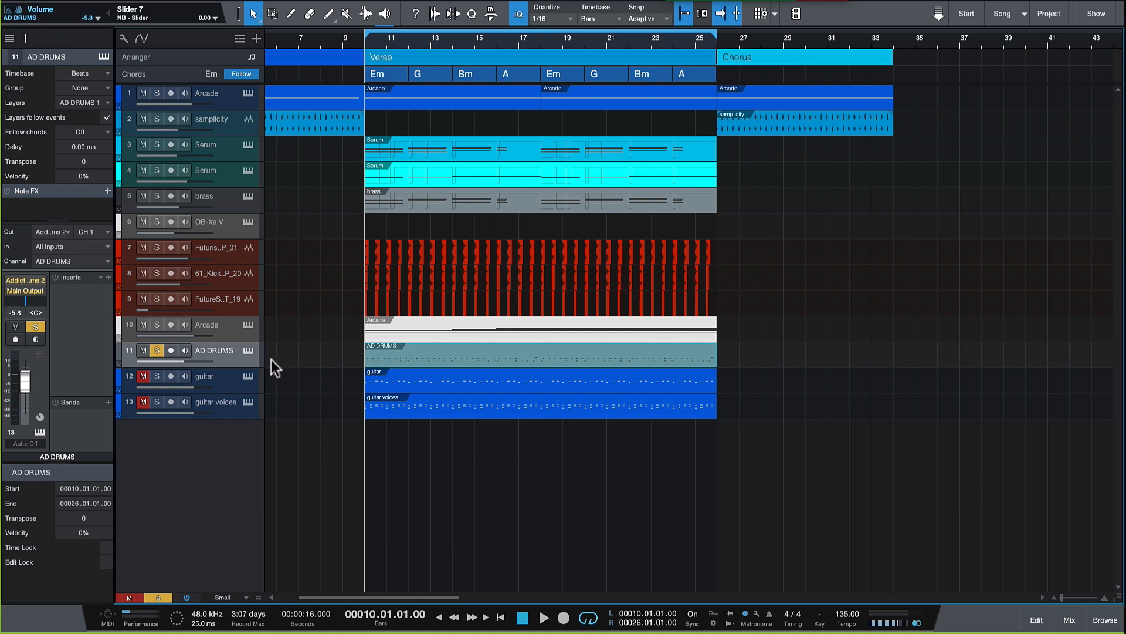
key("space")
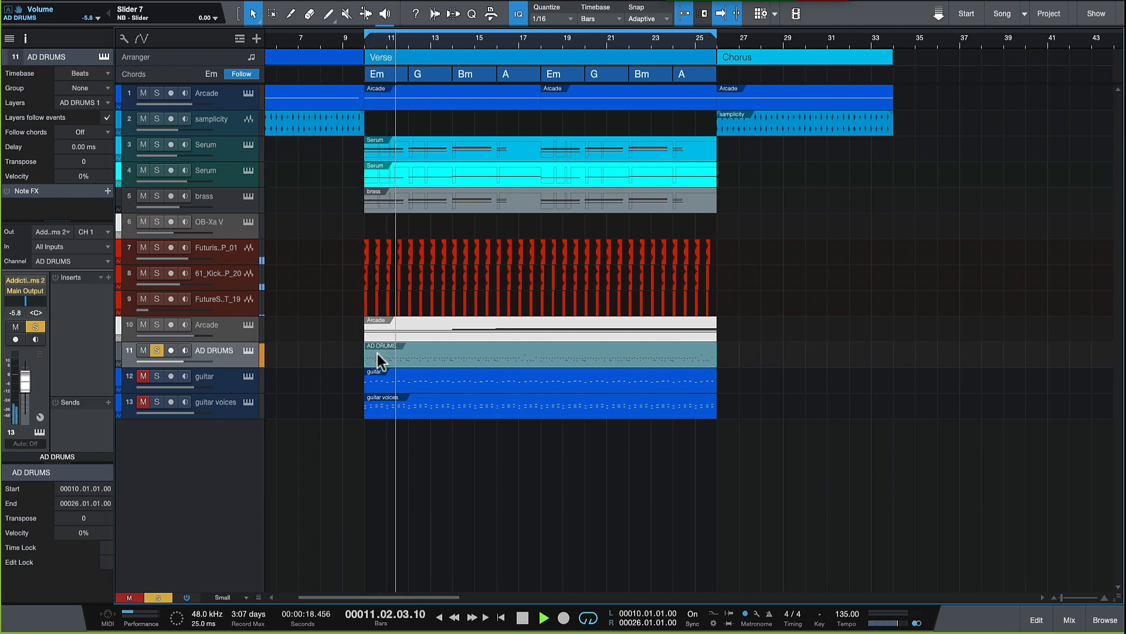
Open the AD DRUMS part in the score editor and turn off the editor's autoscroll
left_click(378, 354)
double_click(378, 353)
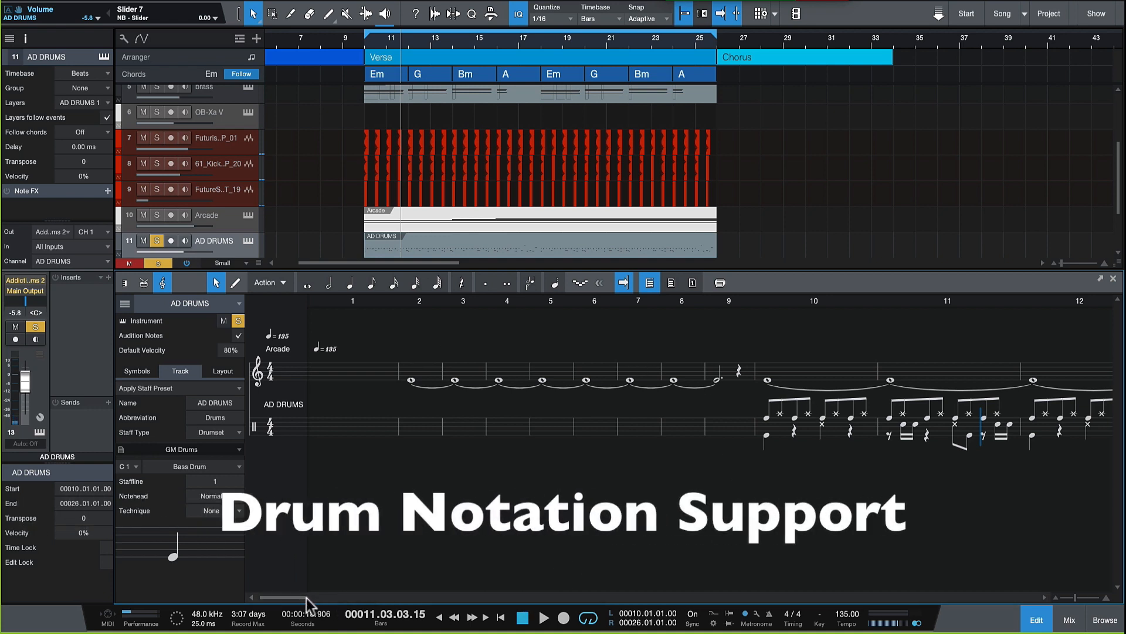
left_click_drag(306, 597, 312, 601)
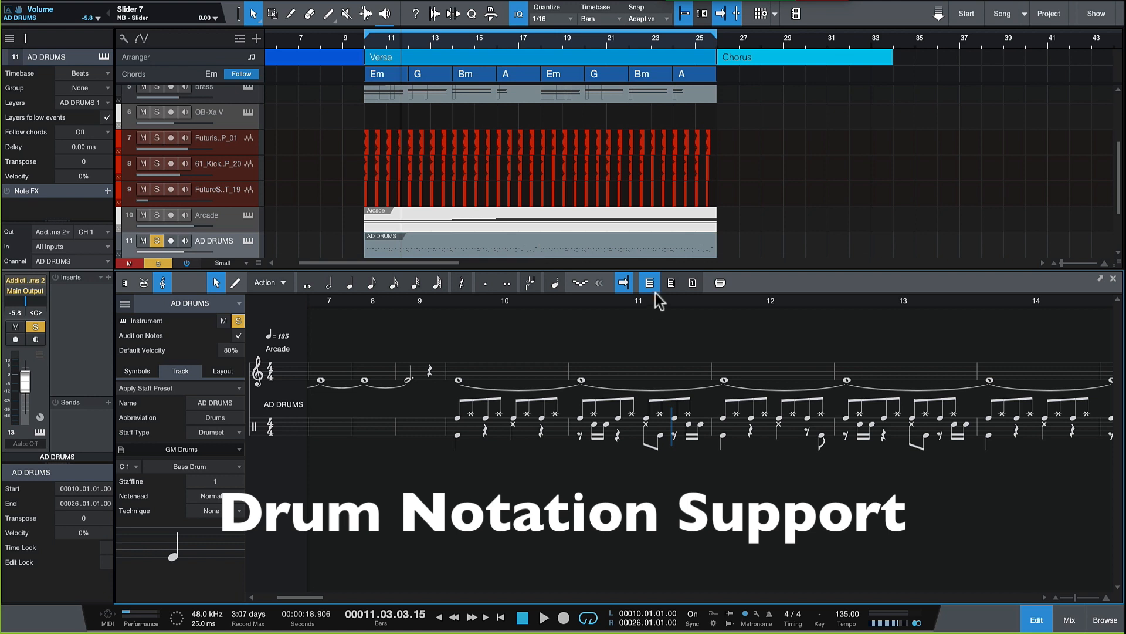
left_click(624, 283)
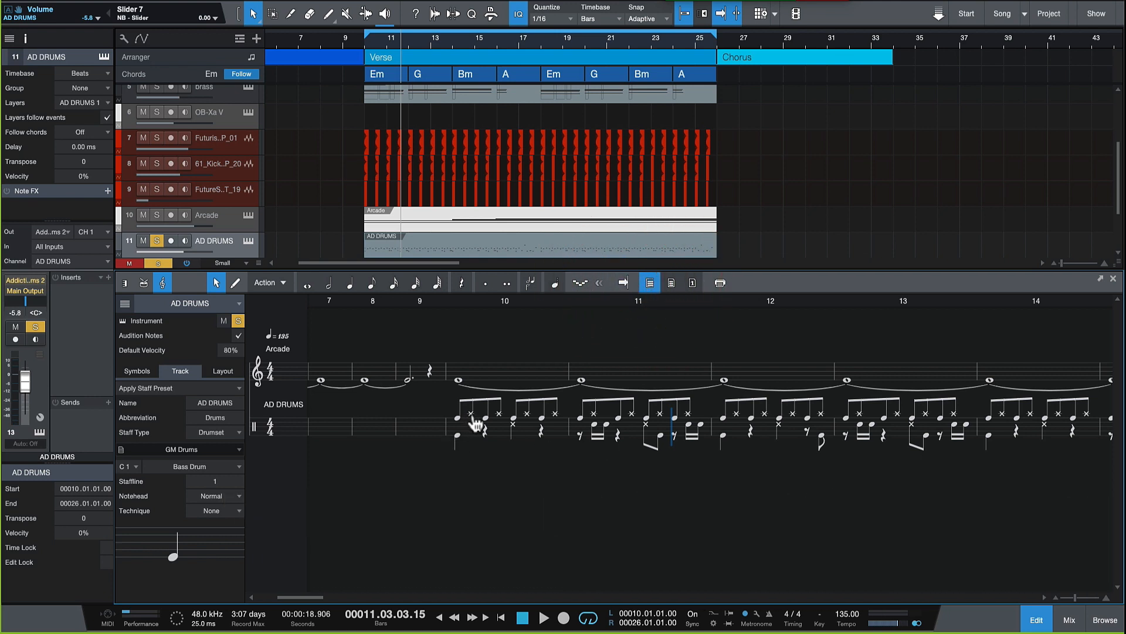
Compare the piano and drum views of the AD DRUMS part and return to the score view
left_click(126, 284)
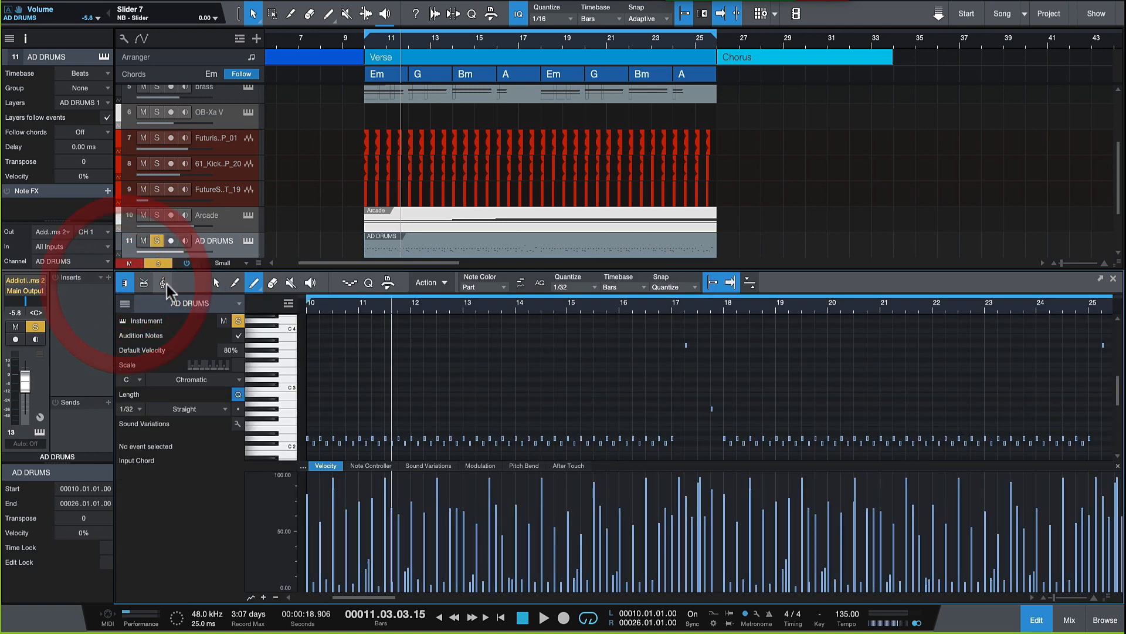
left_click(143, 283)
left_click(162, 284)
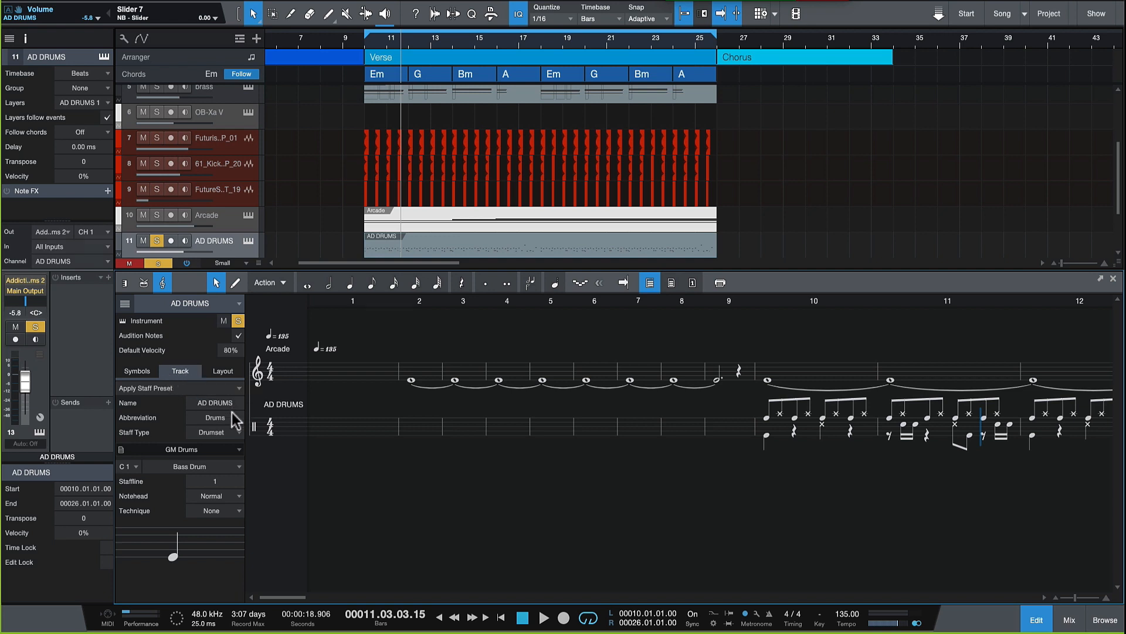
Review the drum staff's Staff Type options with Drumset chosen, and open the list of drum notation maps
left_click(236, 431)
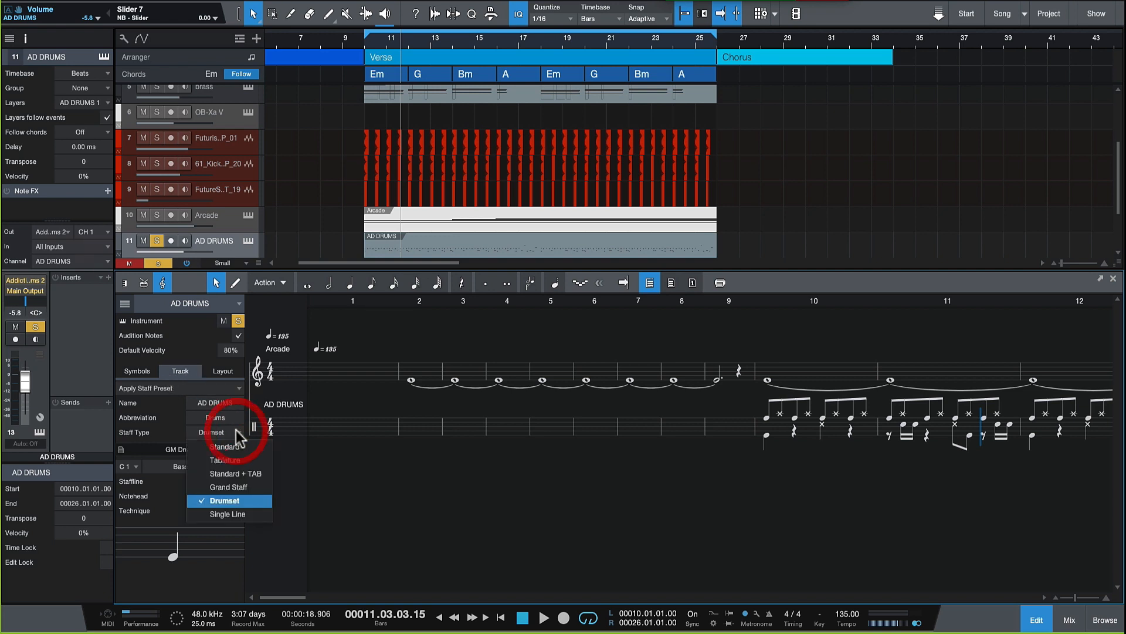
left_click(230, 501)
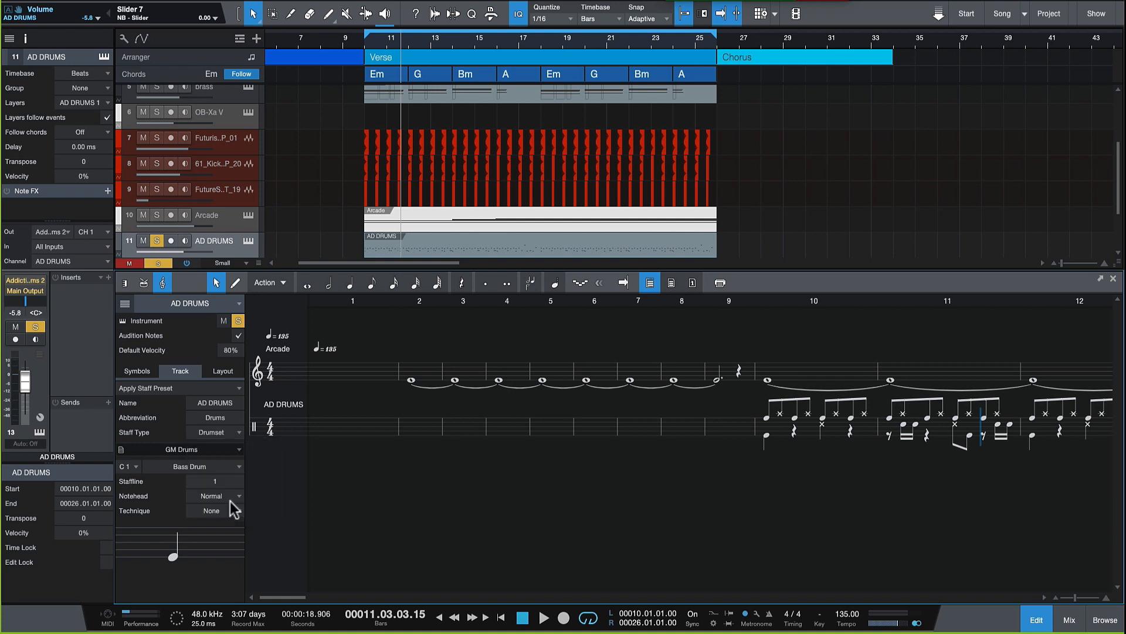
left_click(238, 452)
left_click(238, 448)
left_click(234, 449)
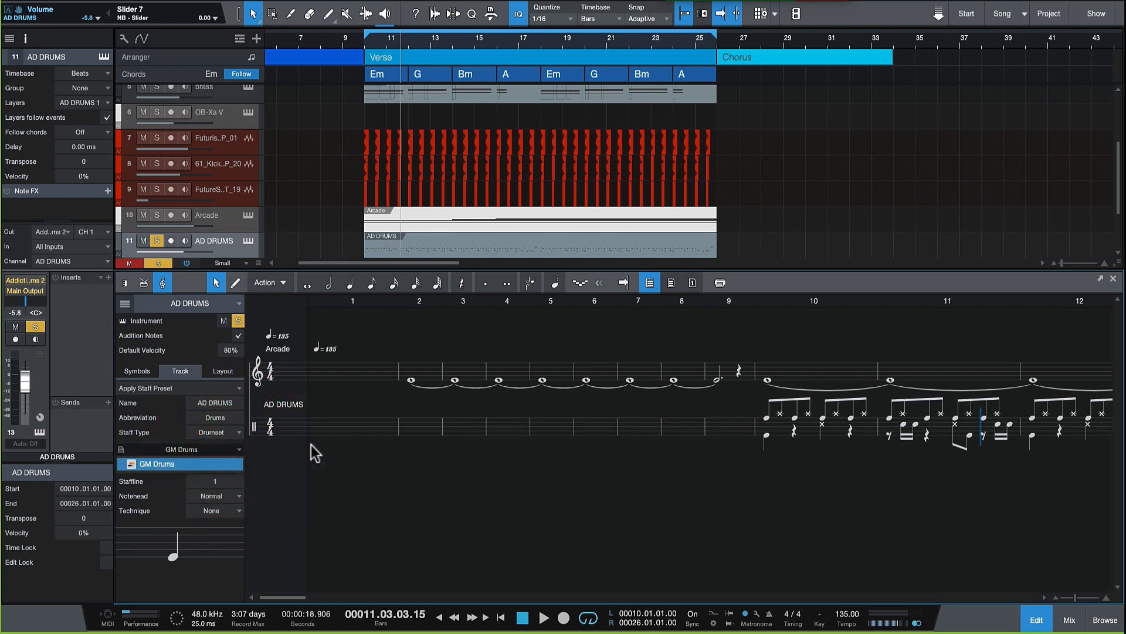
Close the drum notation map list and examine the AD DRUMS notation from bar 10 onward
left_click(445, 467)
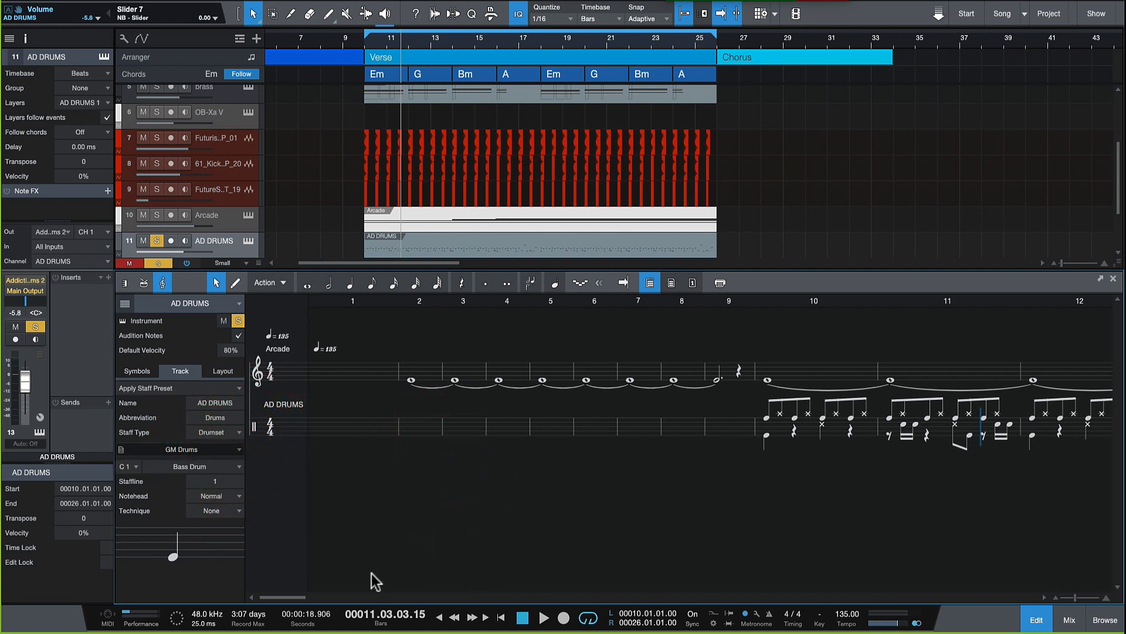
left_click_drag(310, 597, 320, 597)
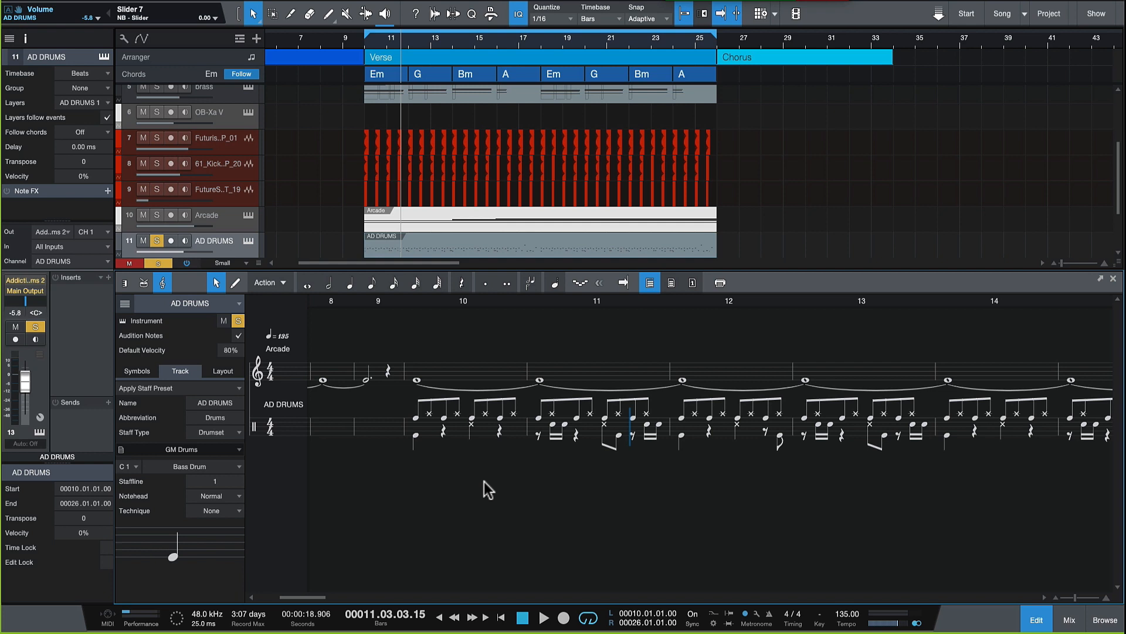
scroll(702, 153, "down", 1)
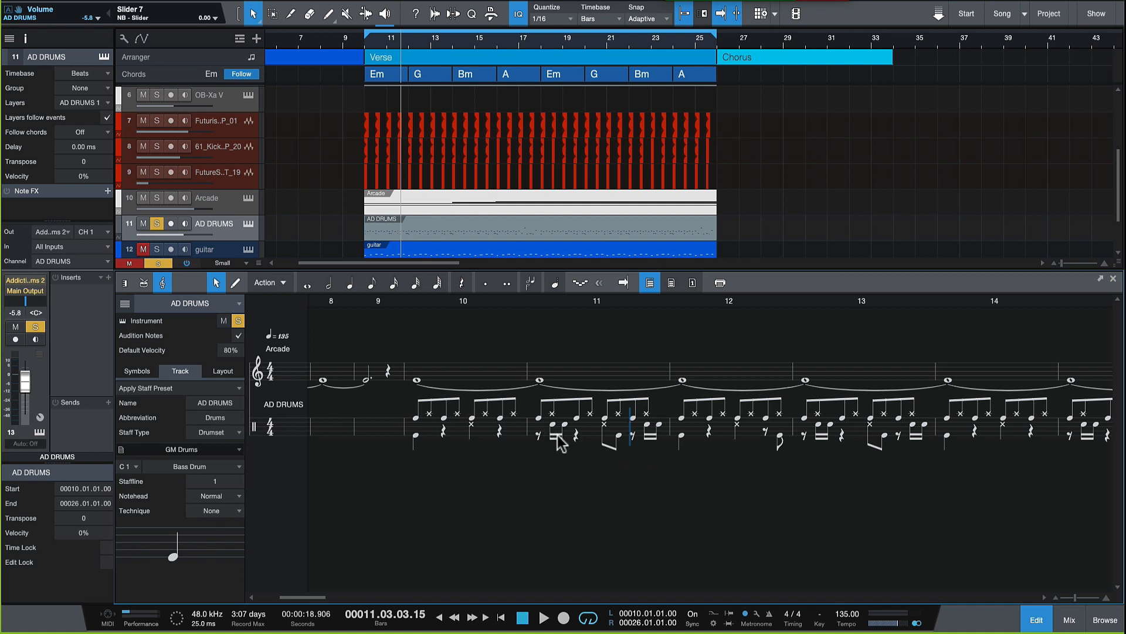
Solo the guitar track instead of AD DRUMS, unmute it, and show its score from bar 10
scroll(546, 206, "down", 3)
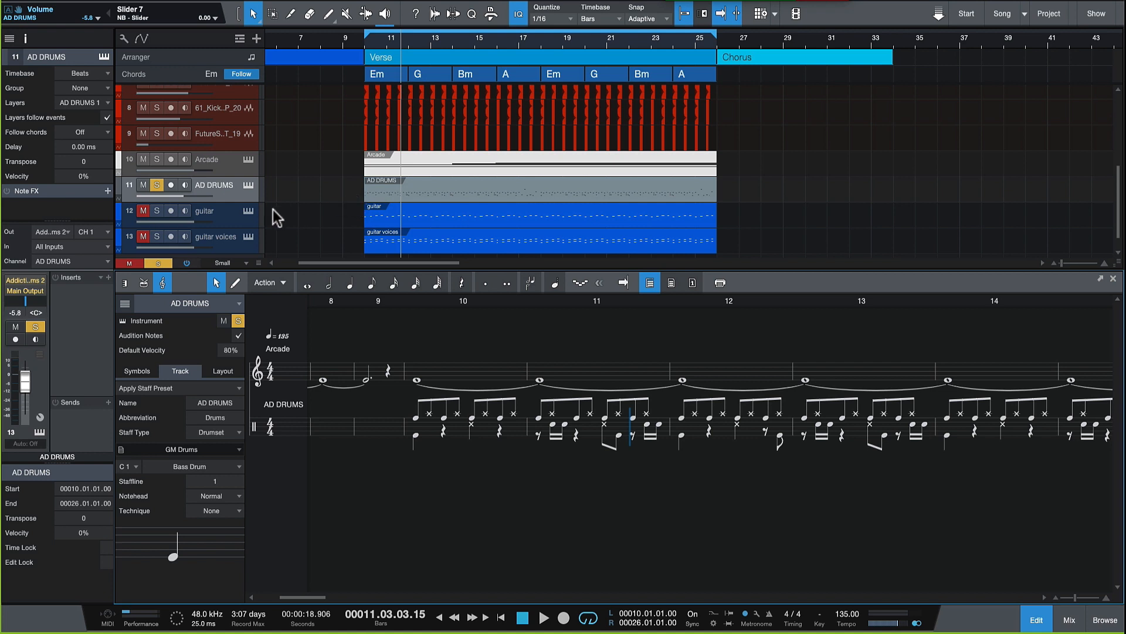
left_click(156, 210)
left_click(157, 187)
left_click(230, 218)
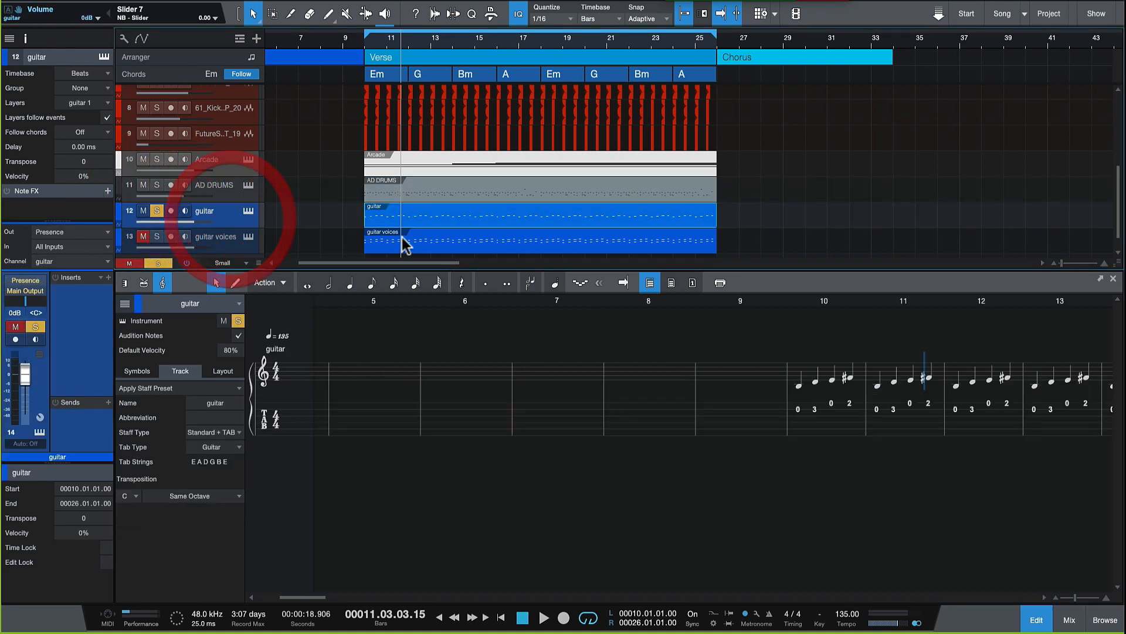
left_click_drag(302, 597, 333, 596)
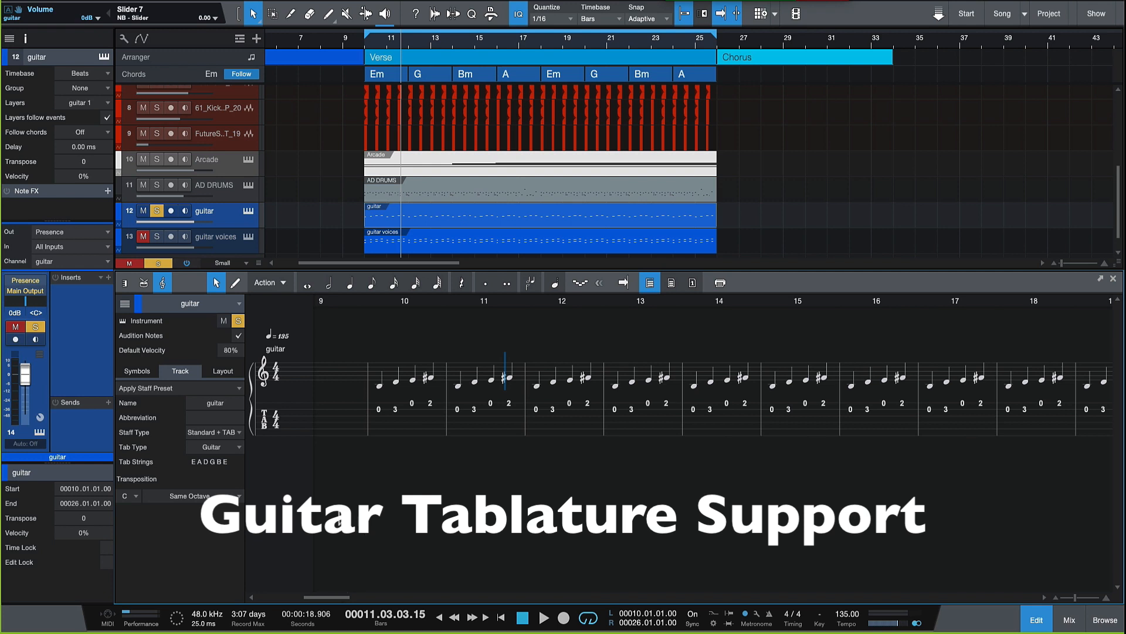
Check the guitar part in the piano view and return to its score view around bar 10
left_click(124, 282)
left_click(162, 284)
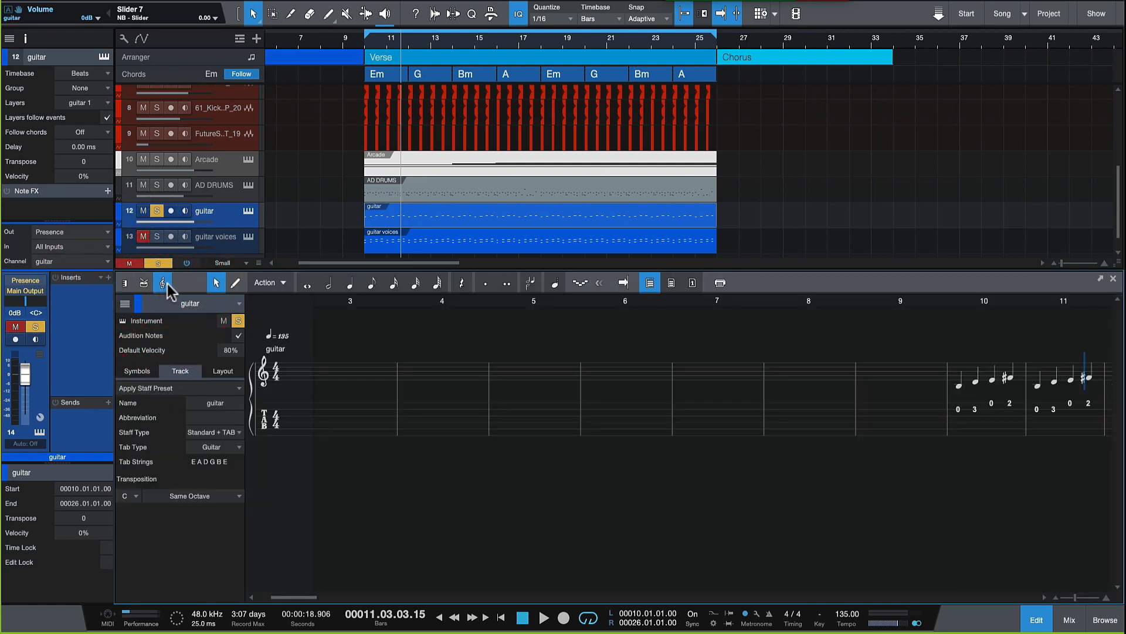
left_click_drag(308, 597, 328, 598)
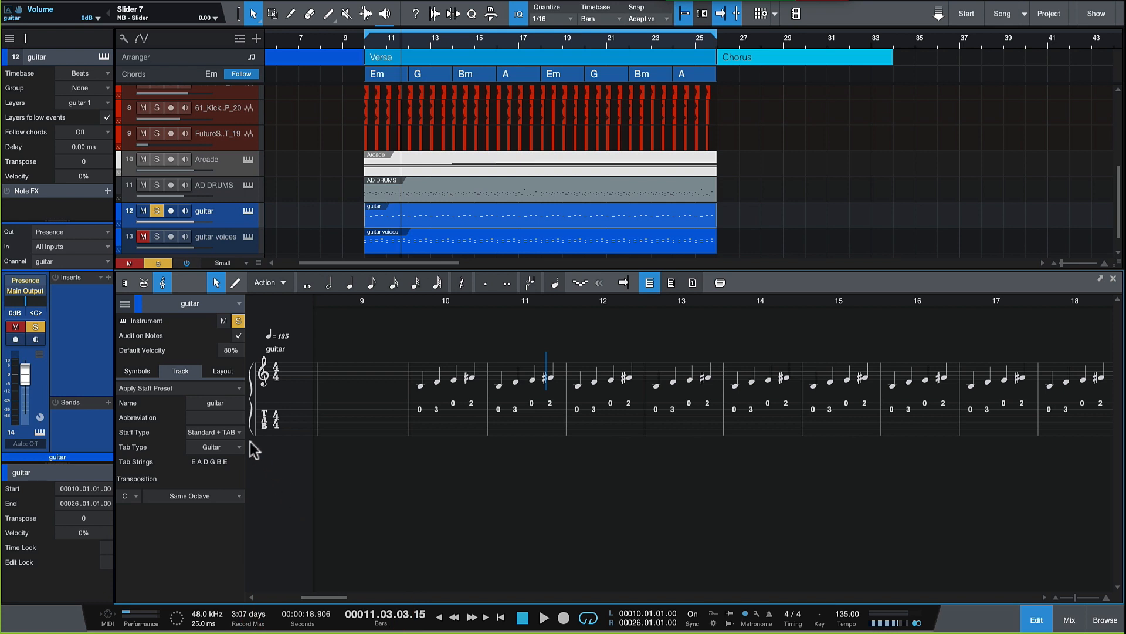
Preview the guitar staff with the Tablature staff type and restore Standard + TAB
left_click(237, 432)
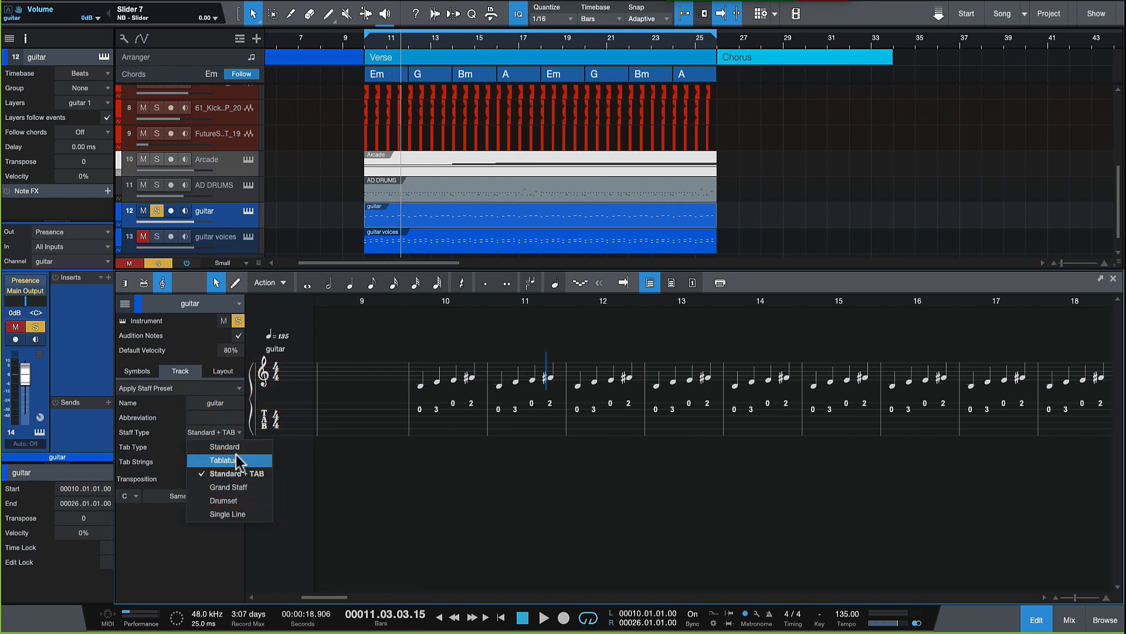
left_click(235, 457)
left_click(227, 432)
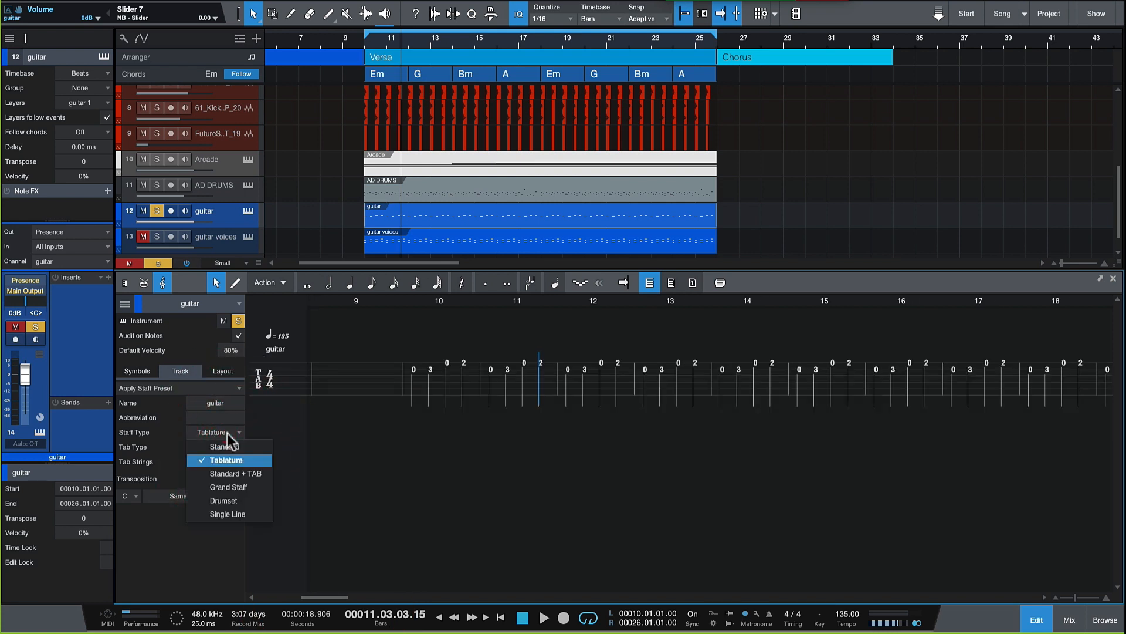
left_click(240, 474)
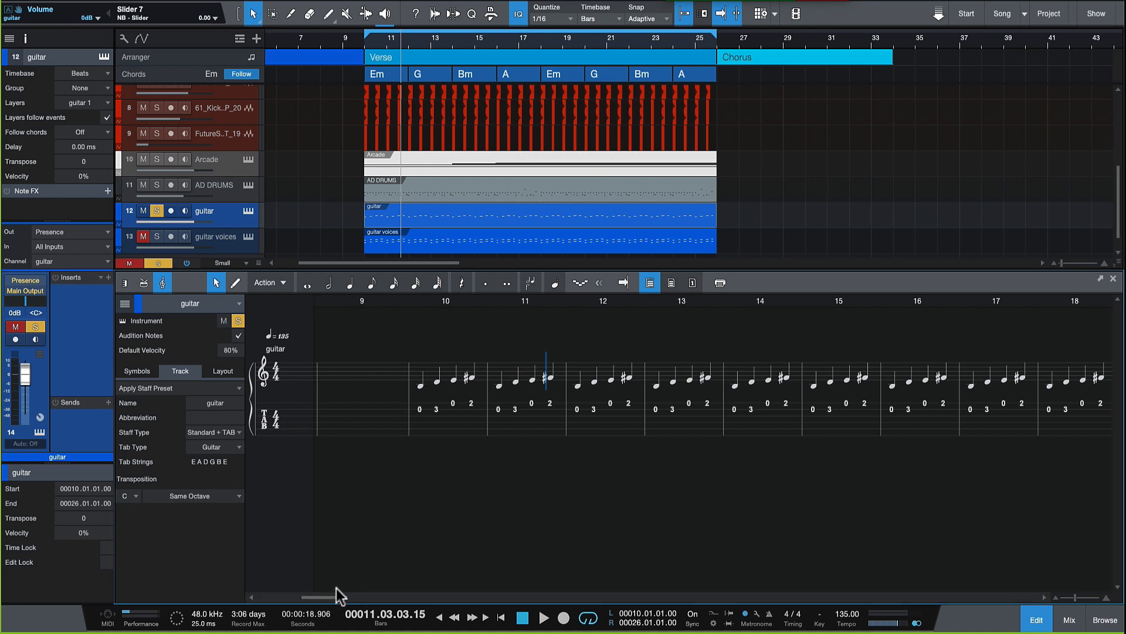
left_click_drag(311, 602, 324, 596)
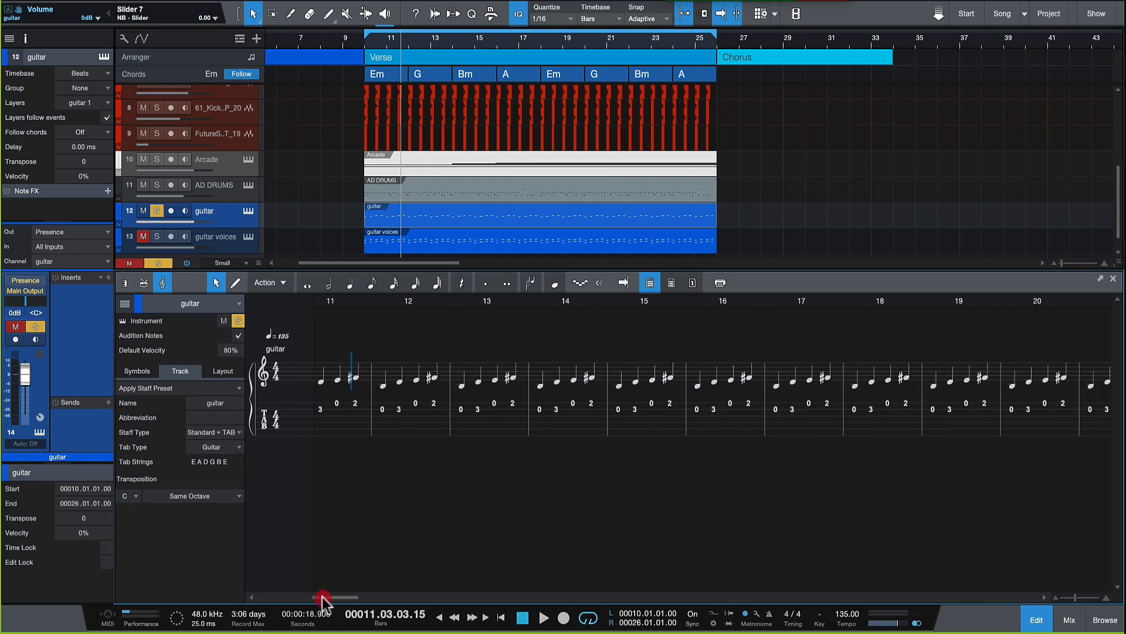
Solo the guitar voices track instead of guitar, unmute it, and show its part in the score editor
left_click(157, 237)
left_click(156, 211)
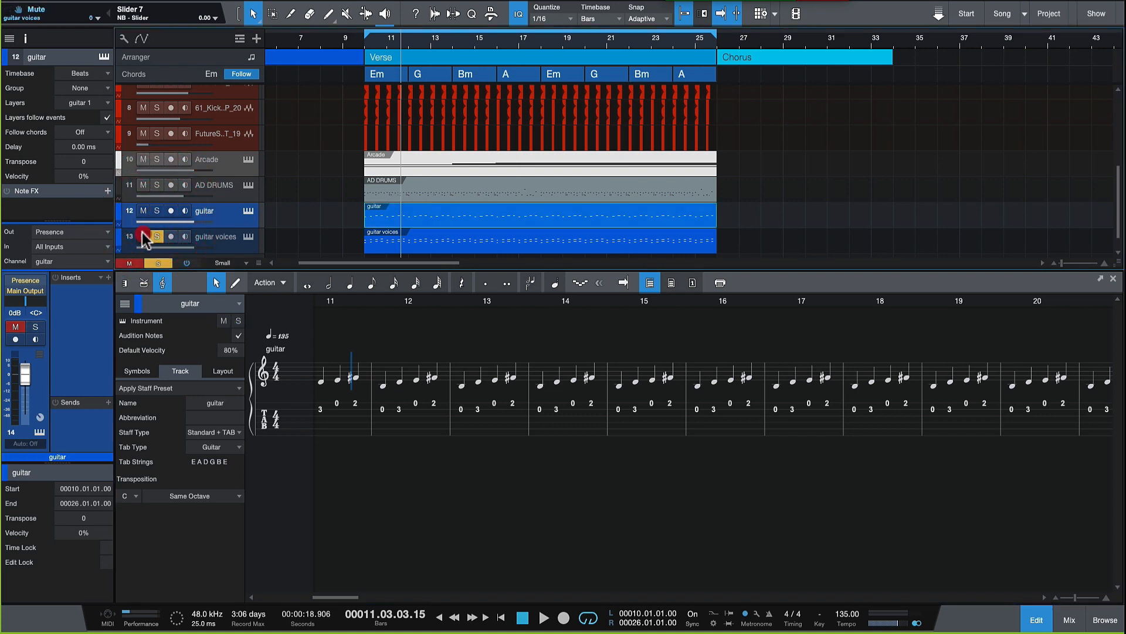
left_click(220, 242)
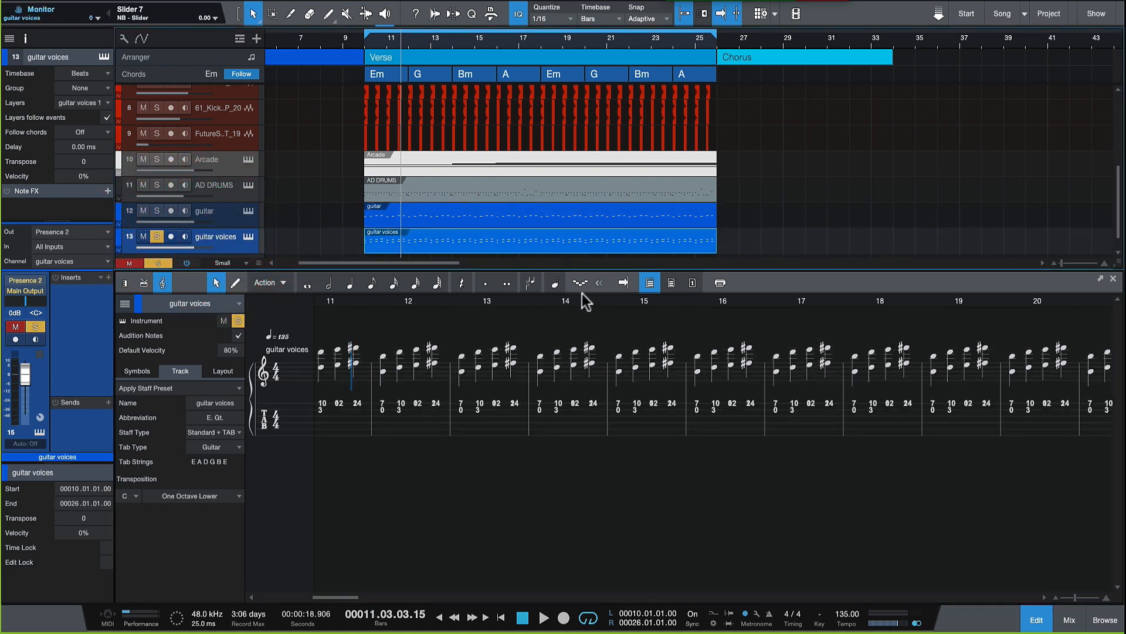
Review the available note voices for the guitar voices part and place the playback cursor at the start of bar 10
left_click(531, 282)
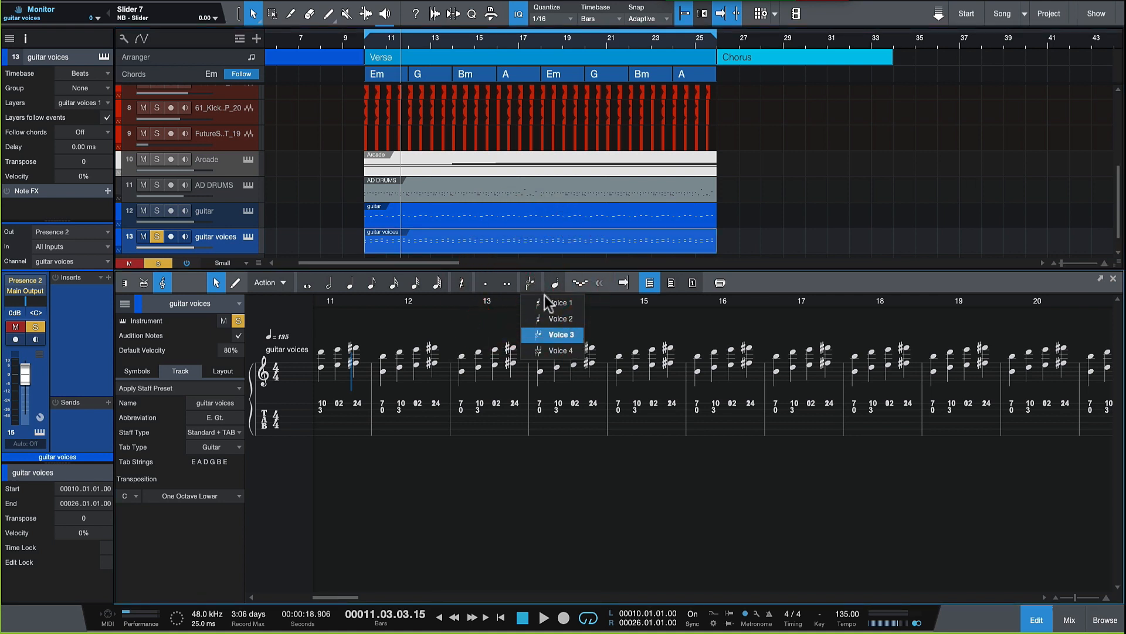
left_click(435, 491)
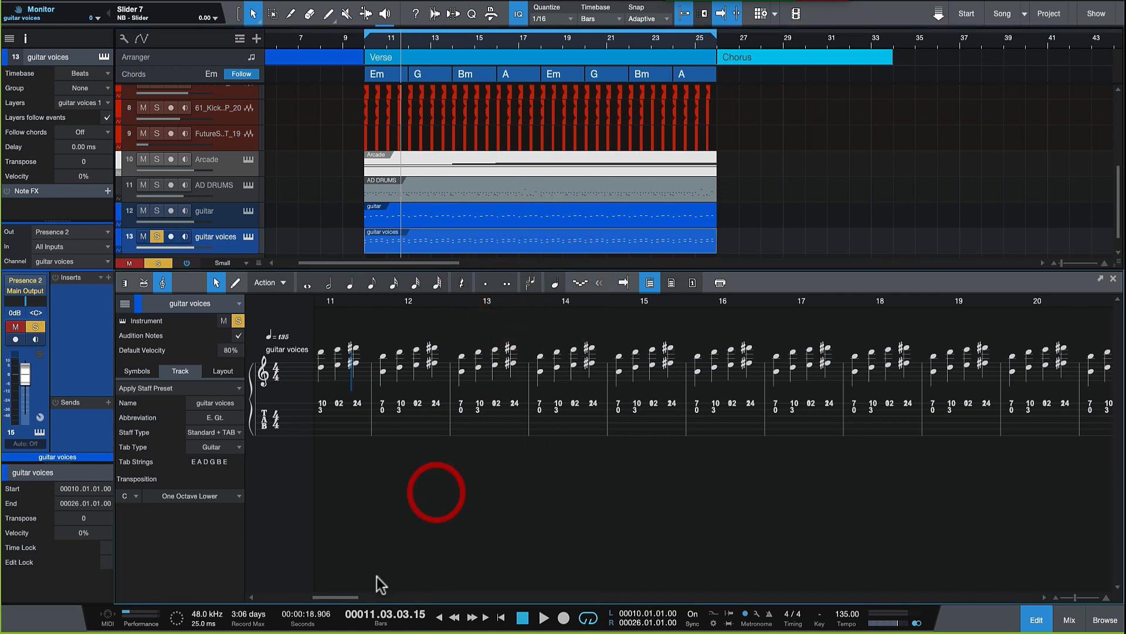
left_click_drag(349, 597, 338, 597)
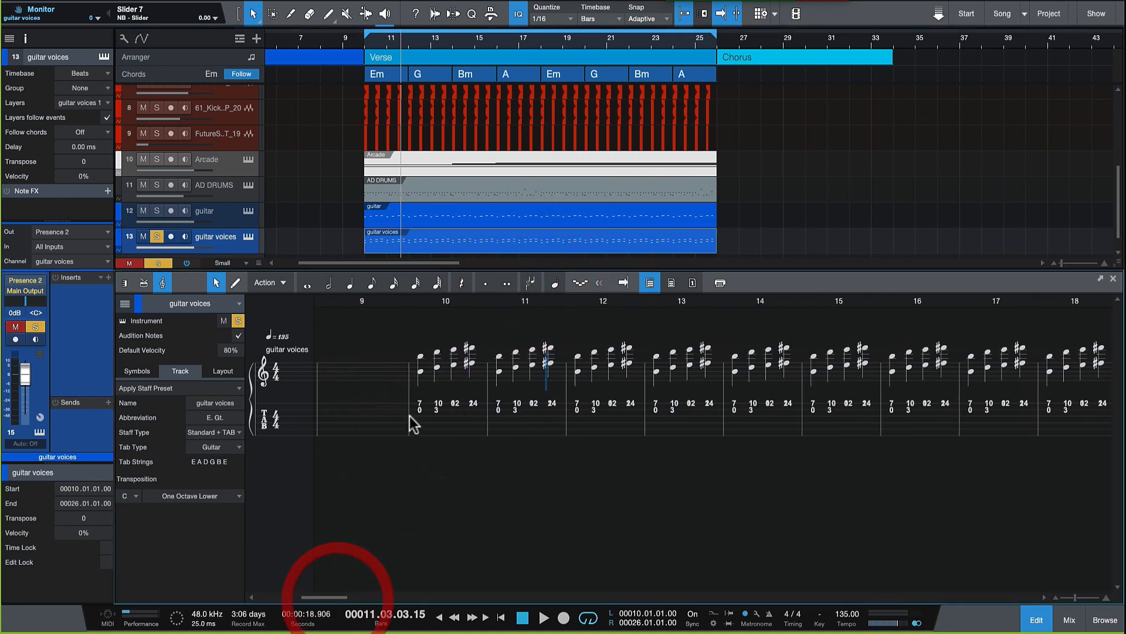
left_click(366, 38)
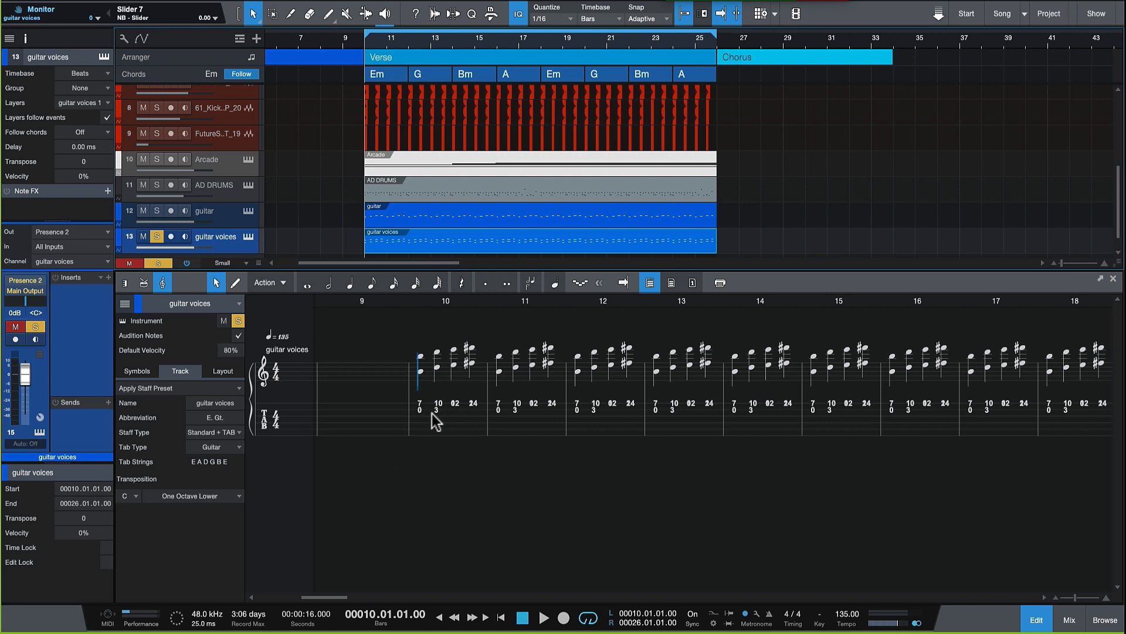
Examine the Tab Type choices for the guitar voices staff, from Guitar to Ukulele, baritone, keeping Guitar selected
left_click(230, 449)
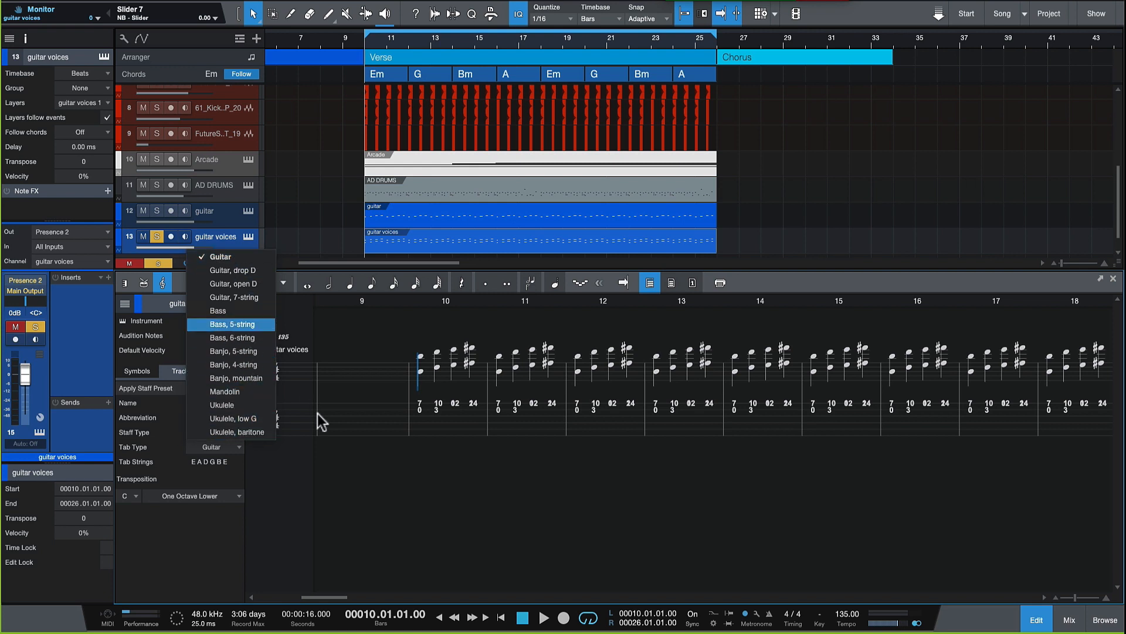
left_click(385, 450)
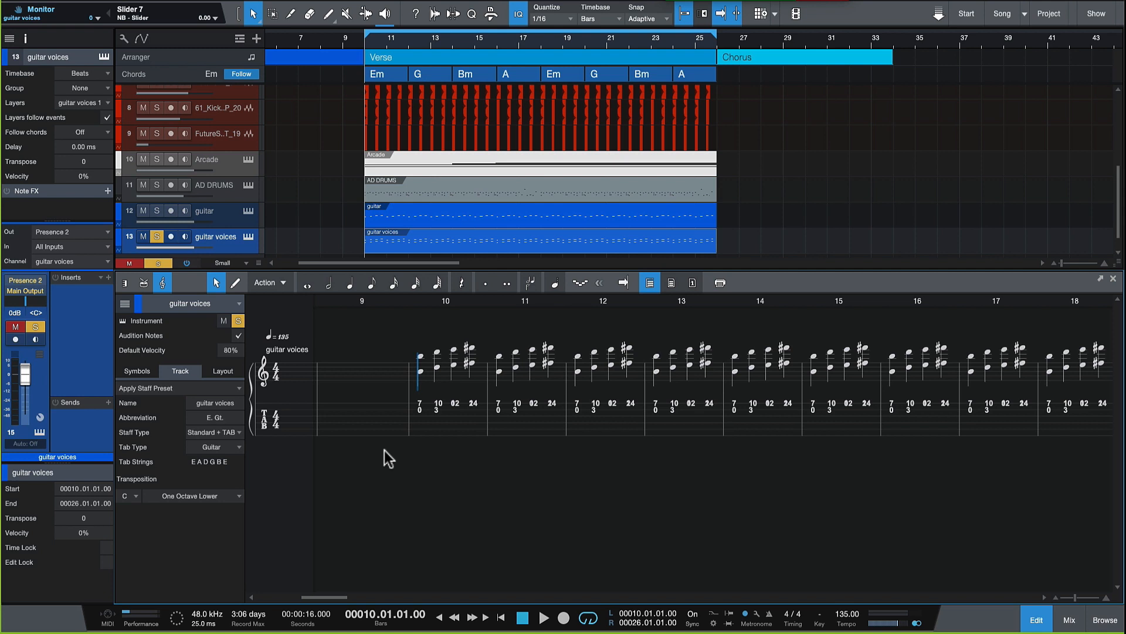
left_click(218, 450)
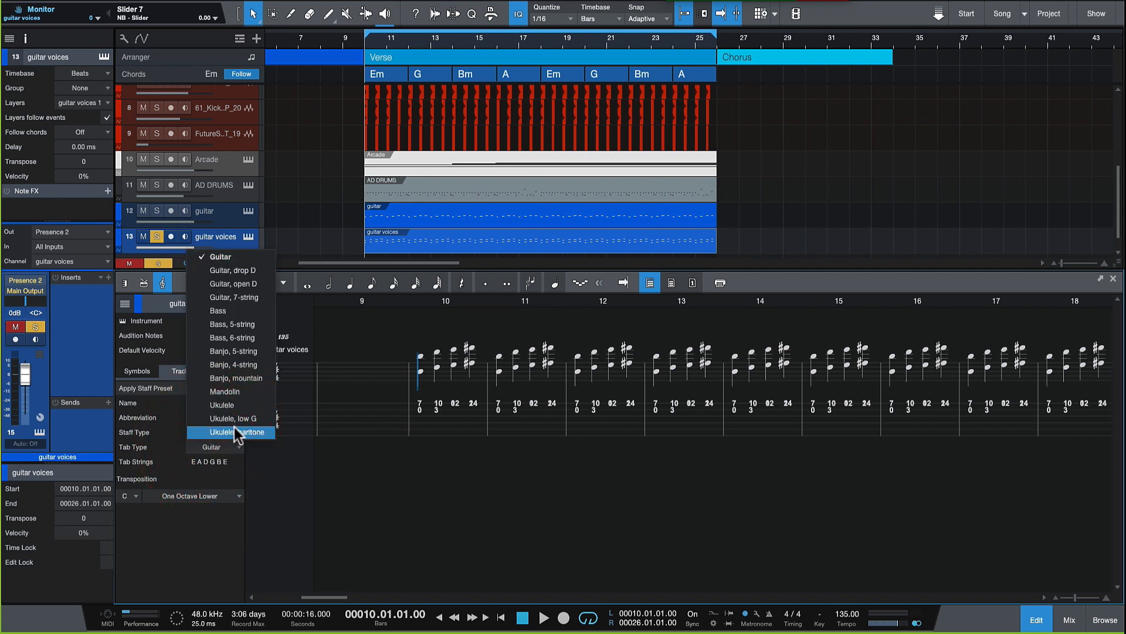
left_click(417, 519)
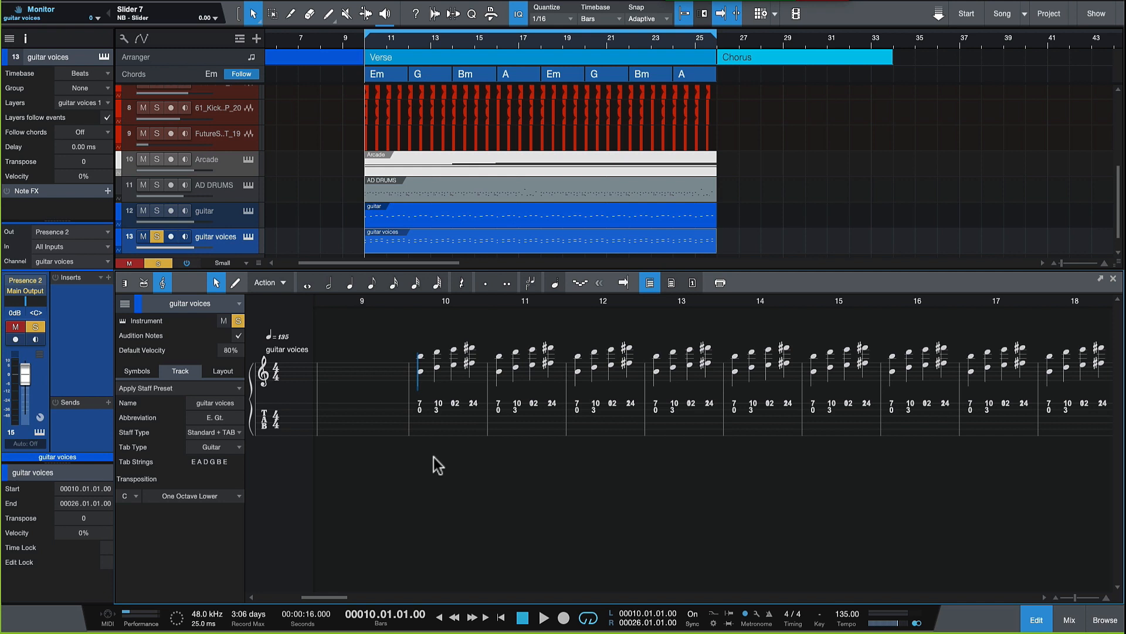
left_click(223, 444)
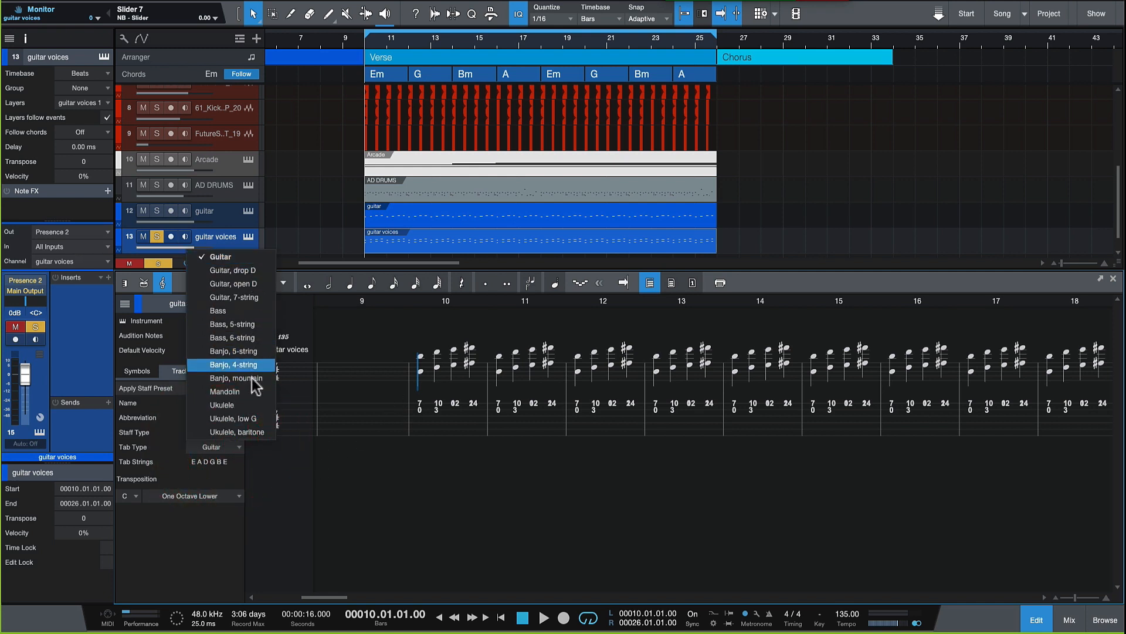
left_click(439, 491)
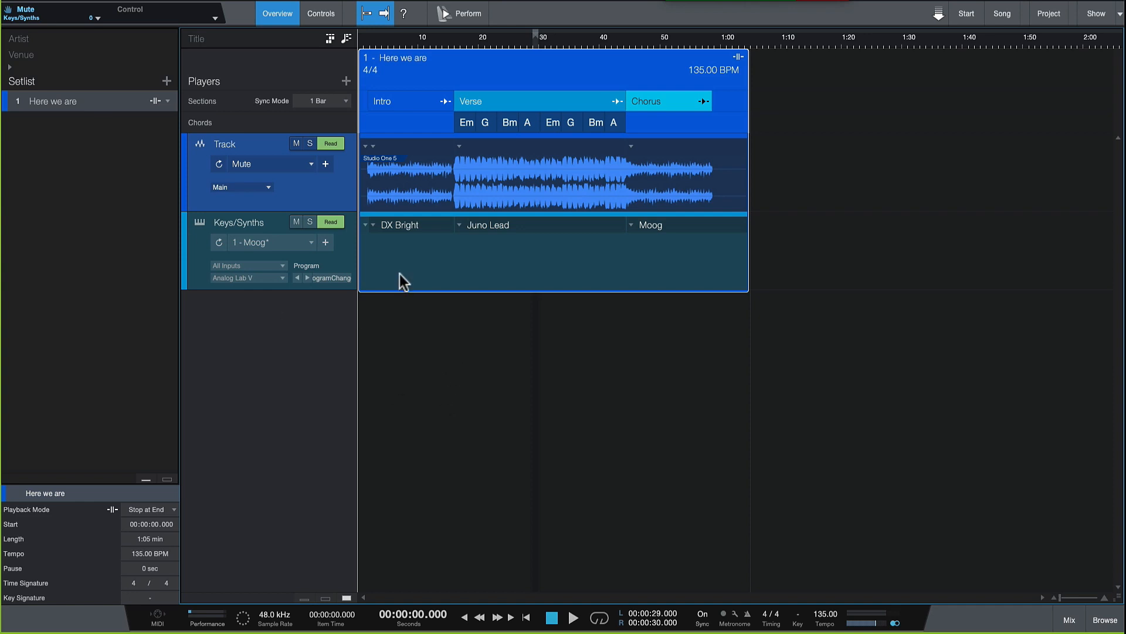
Select the Keys/Synths player in the show and review its patch choices for the Intro, Verse and Chorus
left_click(348, 240)
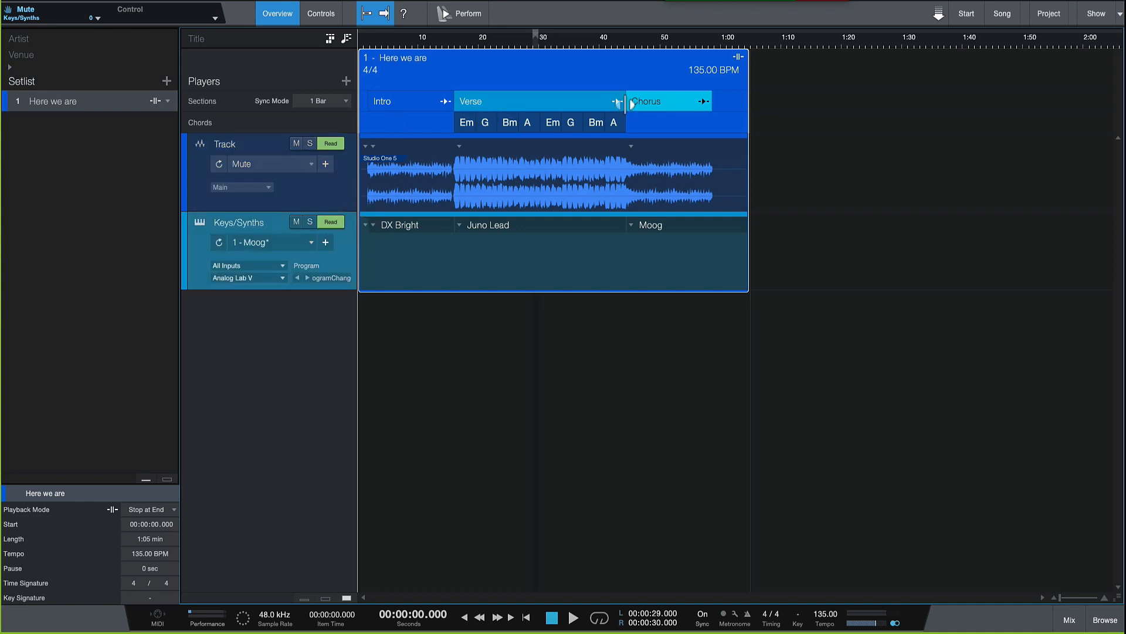
left_click(460, 224)
key("Escape")
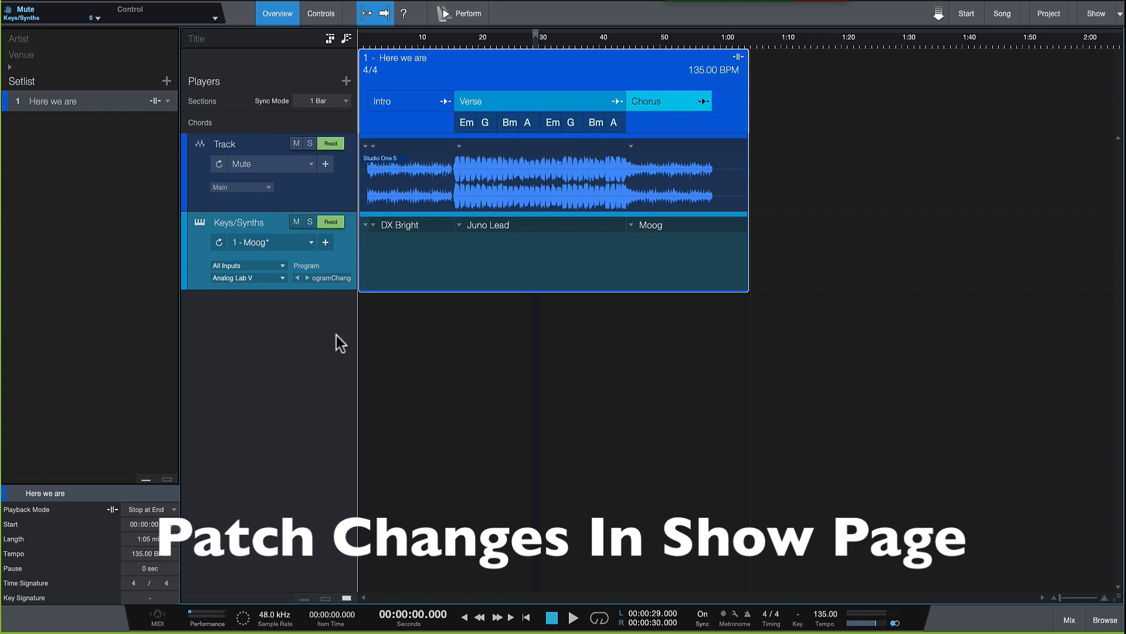
left_click(373, 225)
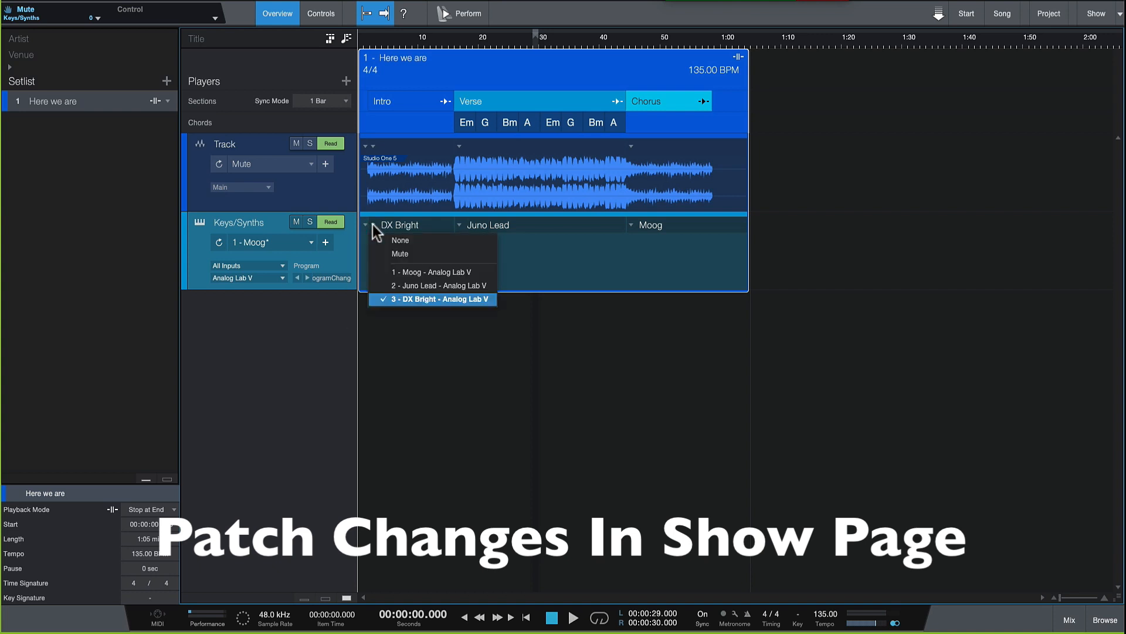
left_click(472, 224)
left_click(460, 226)
left_click(460, 226)
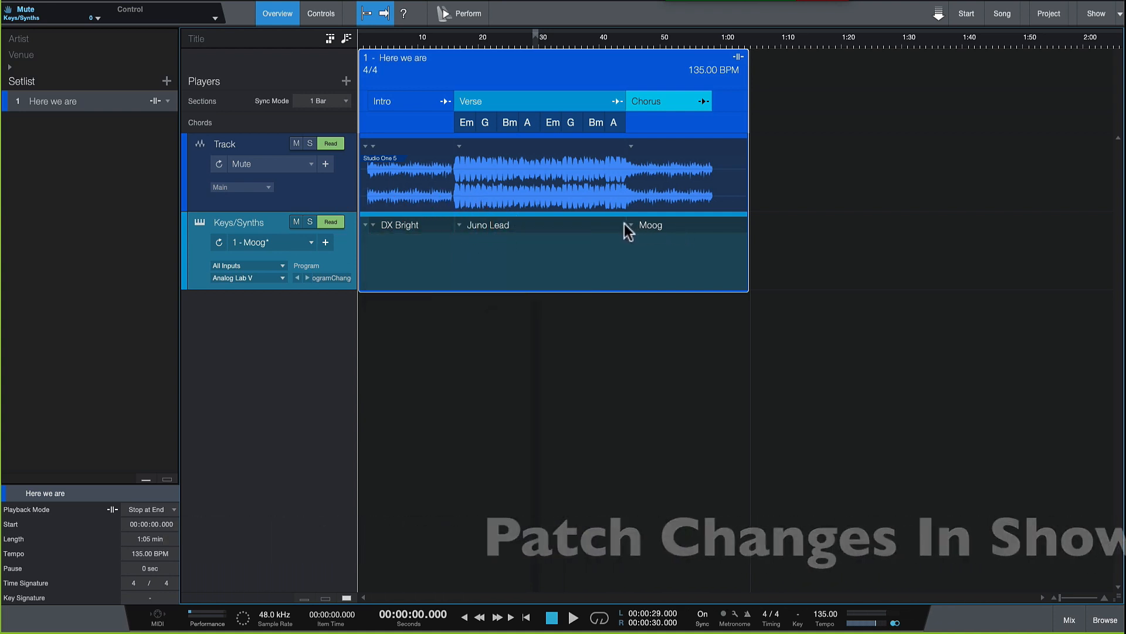
left_click(632, 225)
left_click(495, 393)
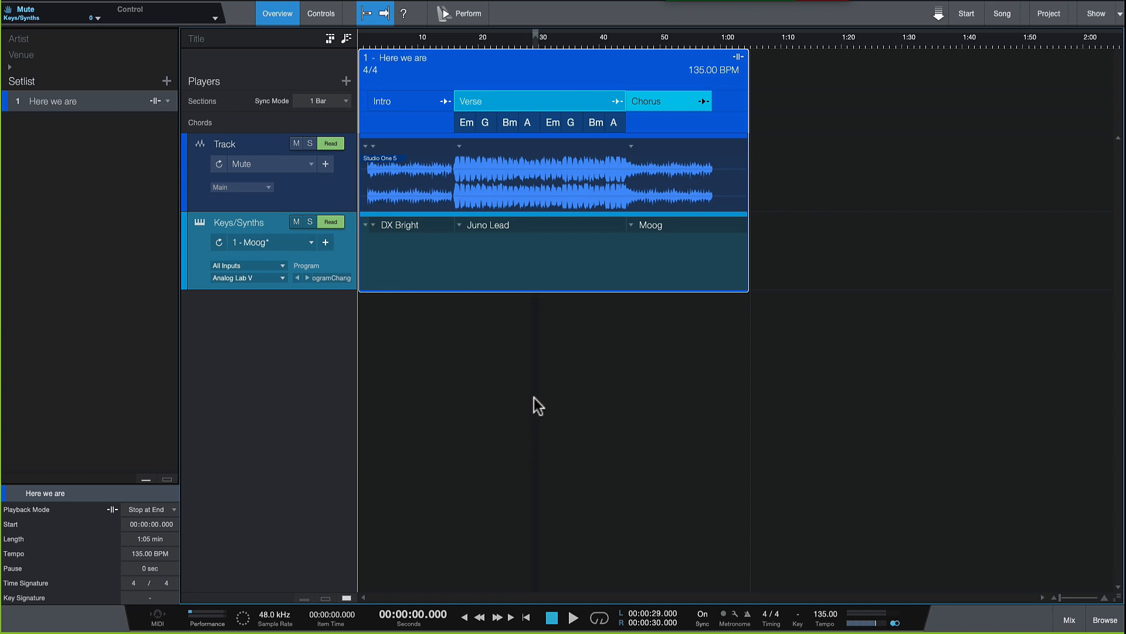
Select the Intro section of "Here we are" and play the show to demonstrate the Keys/Synths patch changes
key("e")
key("w")
left_click(384, 102)
key("space")
key("e")
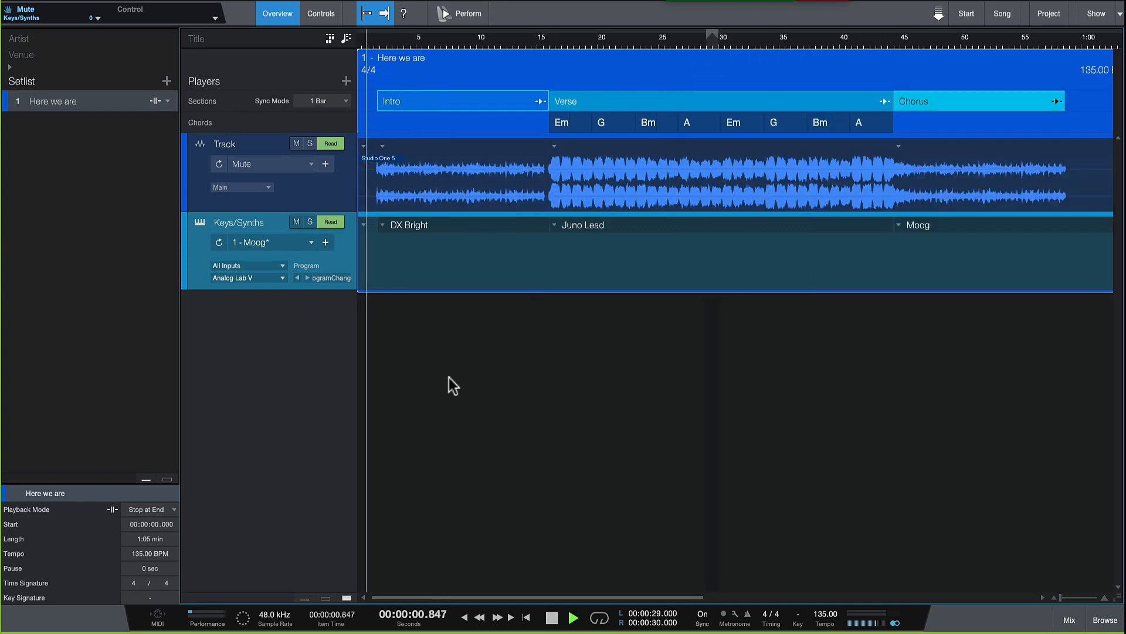
key("w")
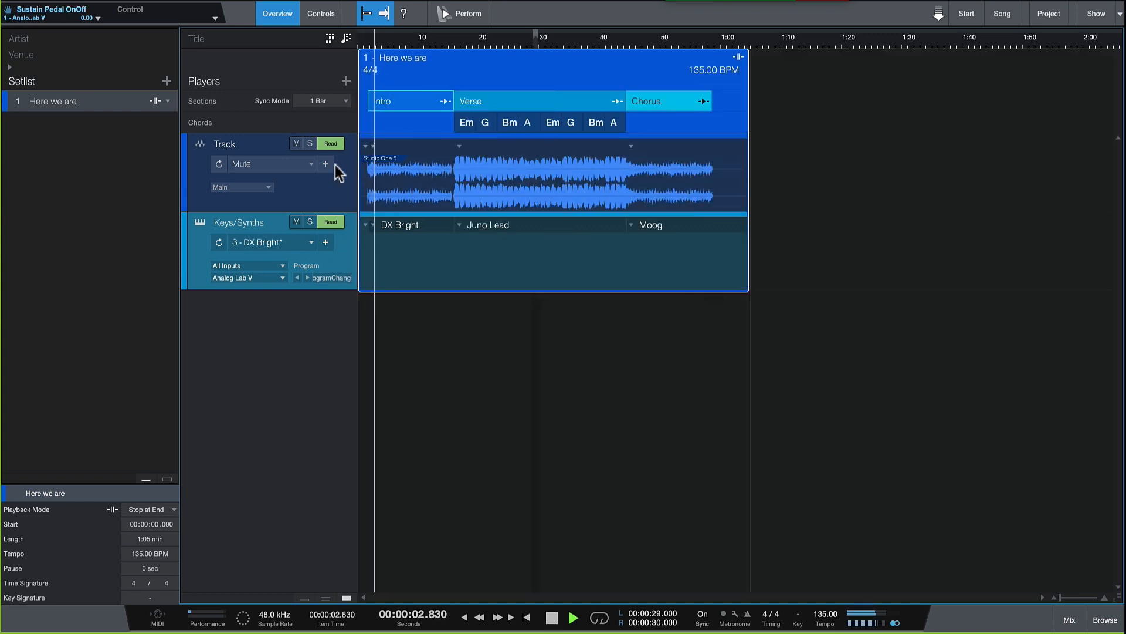
Lower the backing Track channel's volume to -10.4 dB in the mixer, and stop playback in the Verse
left_click(1069, 616)
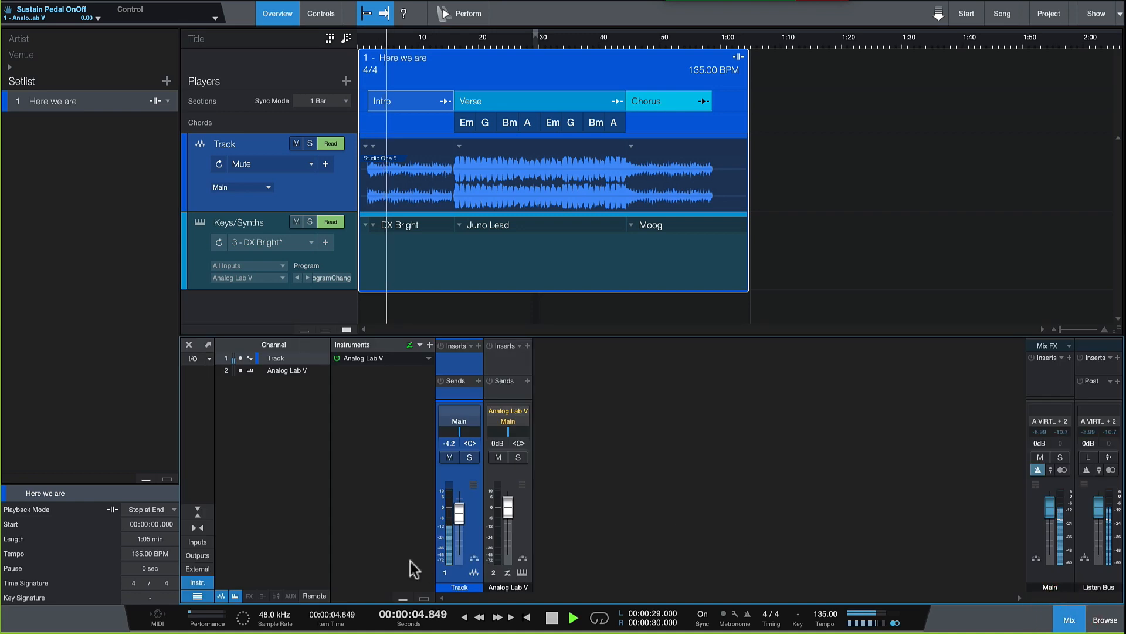
left_click_drag(459, 513, 459, 522)
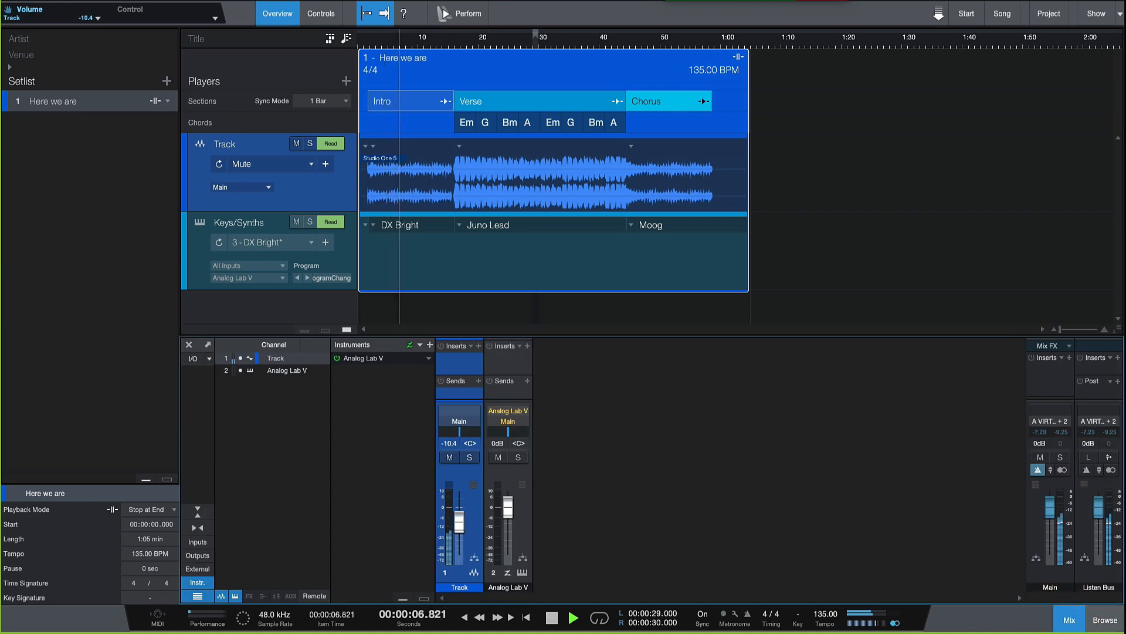
left_click(1068, 616)
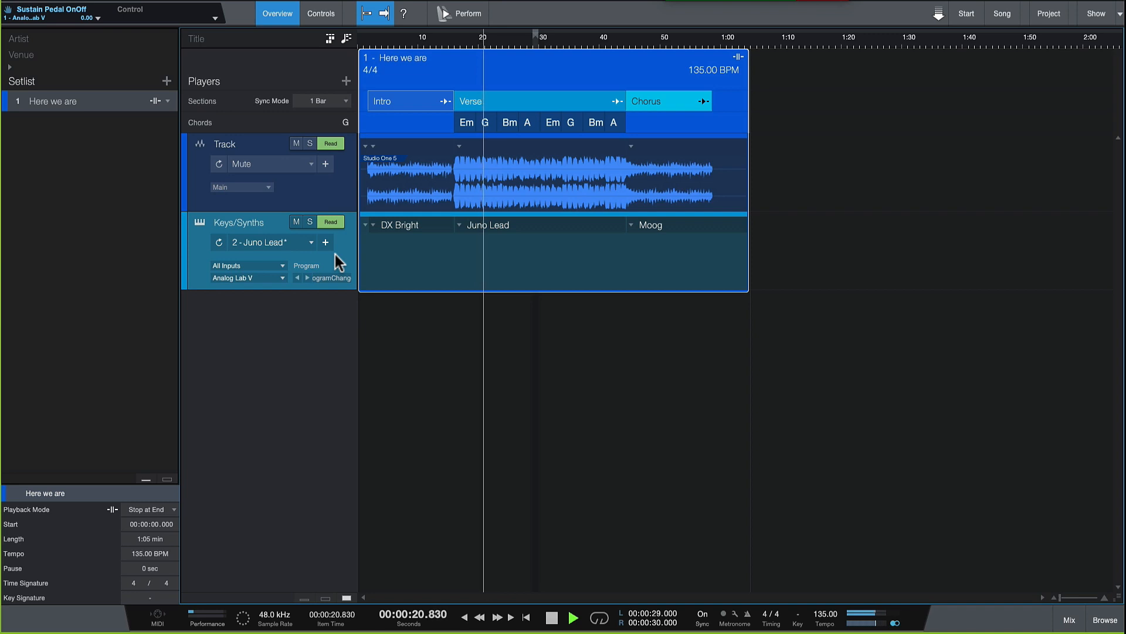
left_click(457, 330)
key("space")
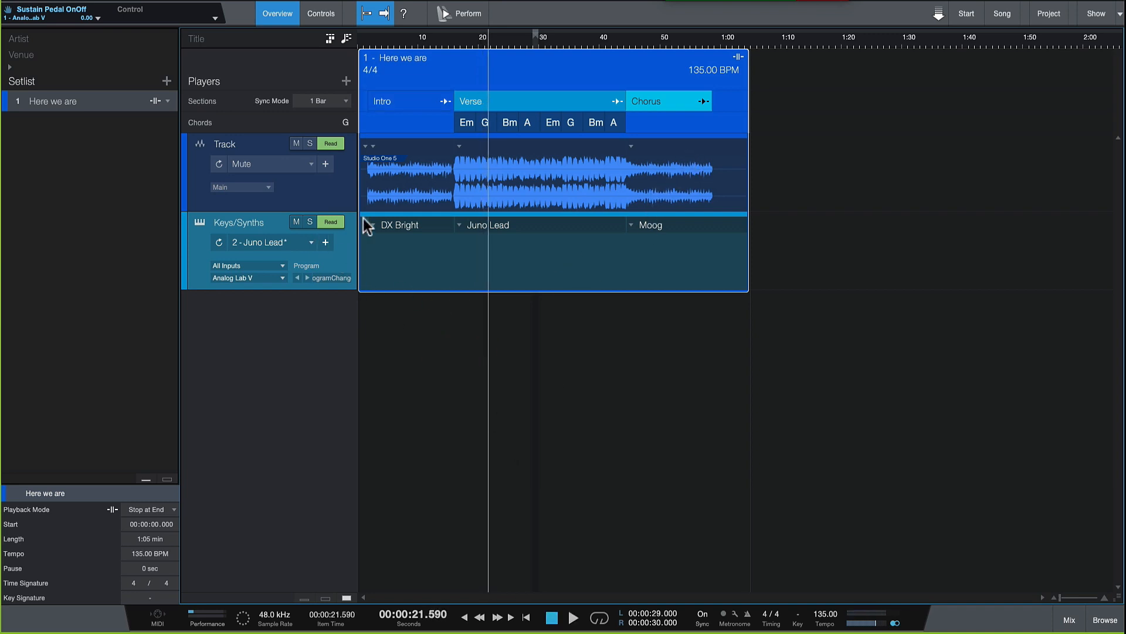
Place the playhead at 11 s, 49 s, 32 s and 12 s to check the Keys/Synths patch in each section
left_click(422, 39)
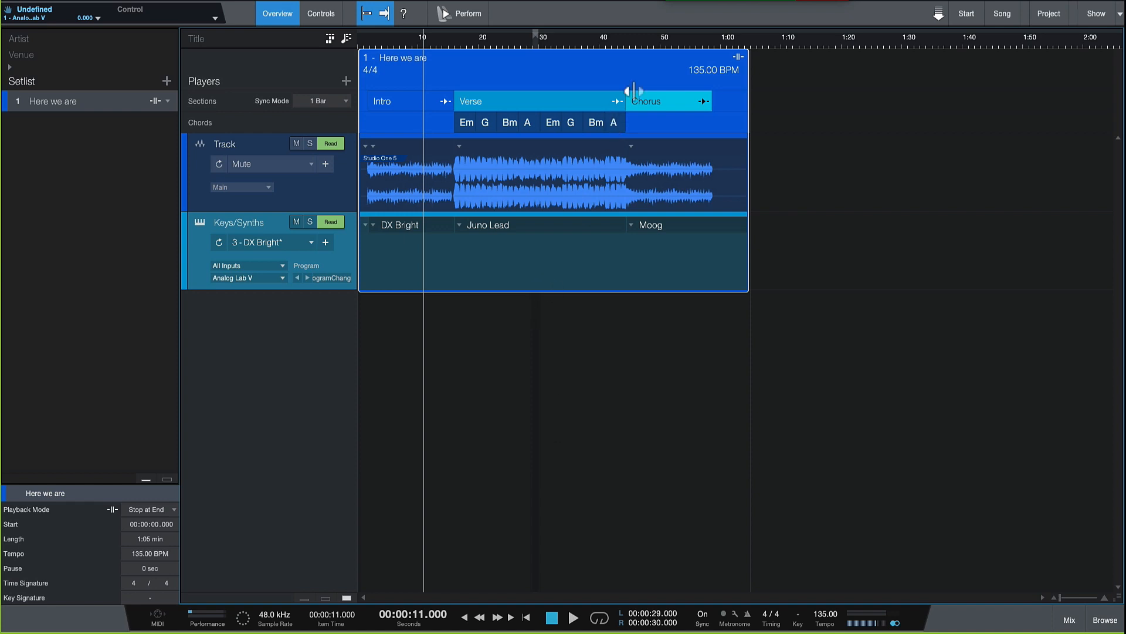
left_click(653, 40)
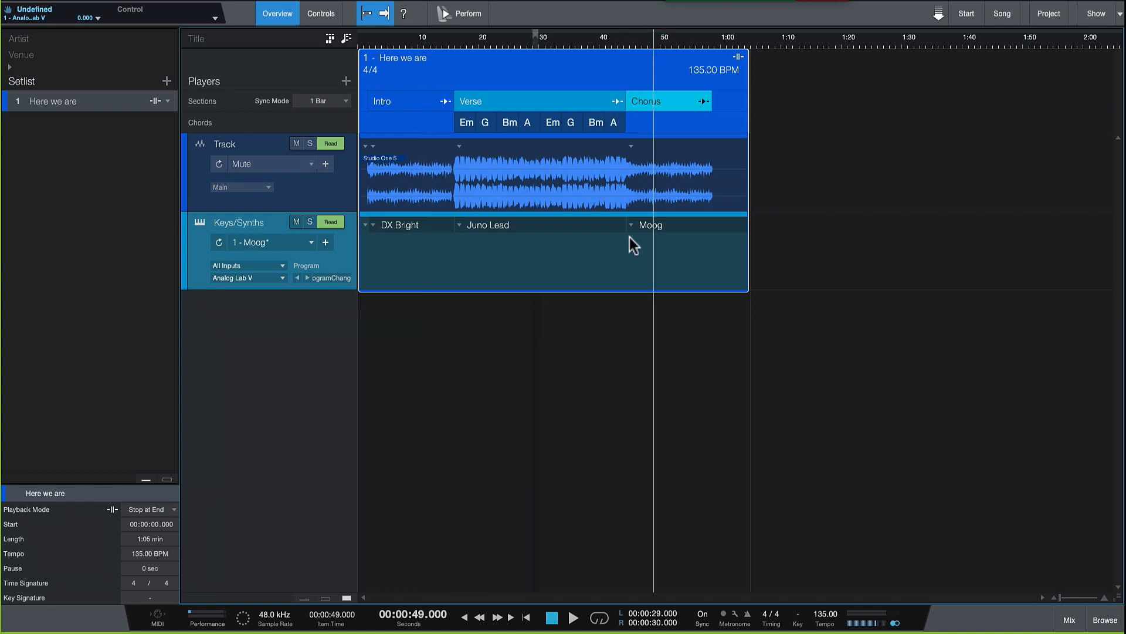
left_click(550, 39)
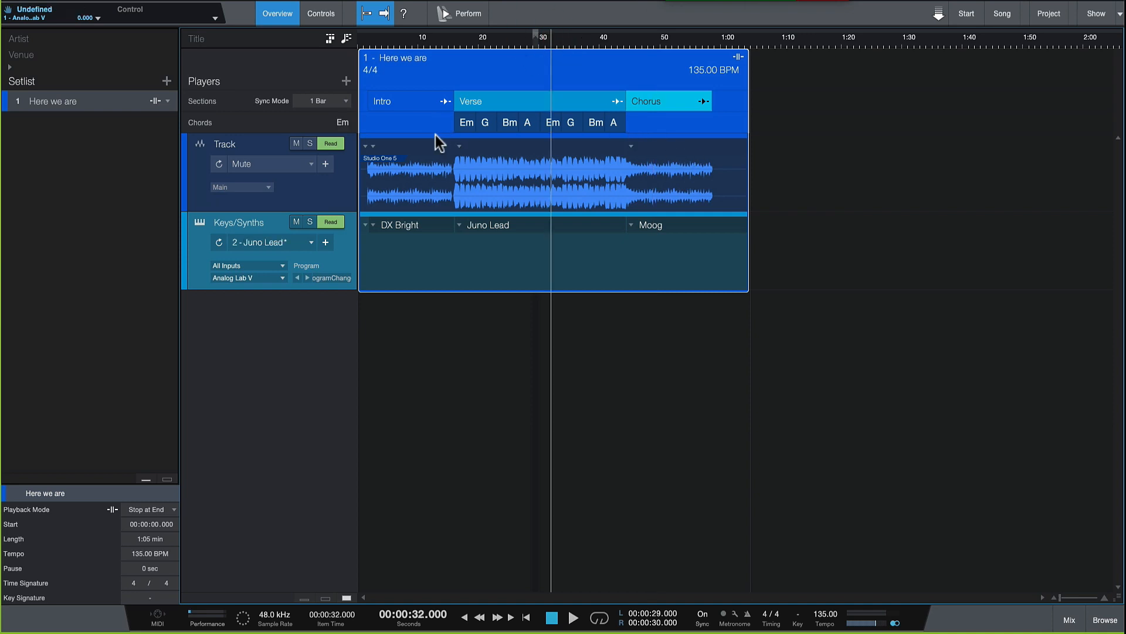
left_click(429, 37)
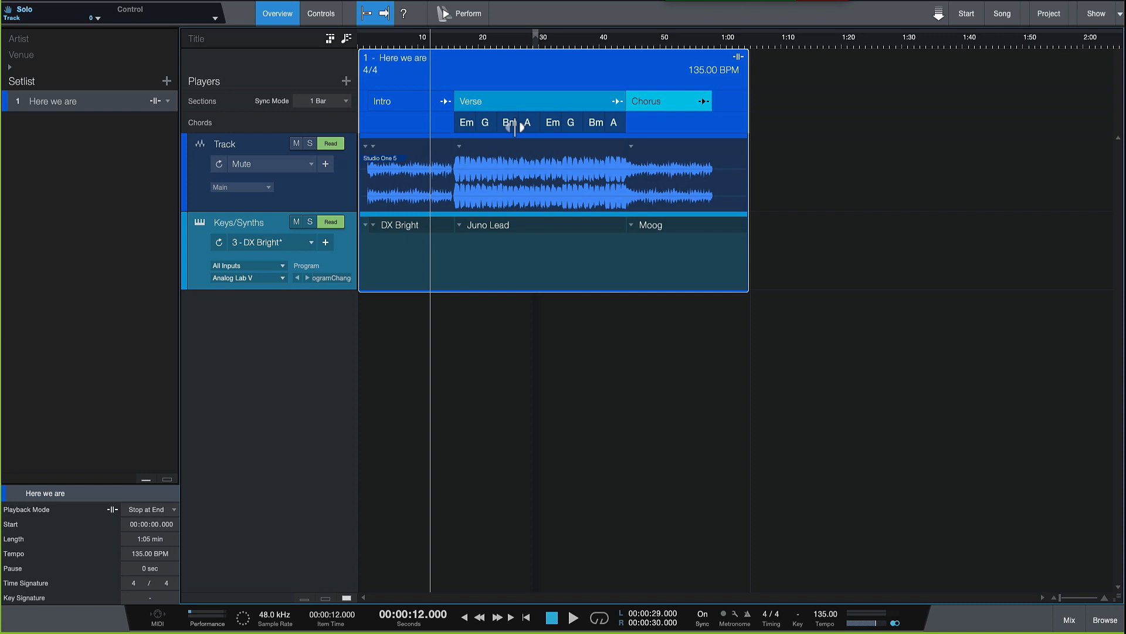
Open the performance view, set the P1 Macro 2 knob to 38.0, and leave the view
left_click(474, 11)
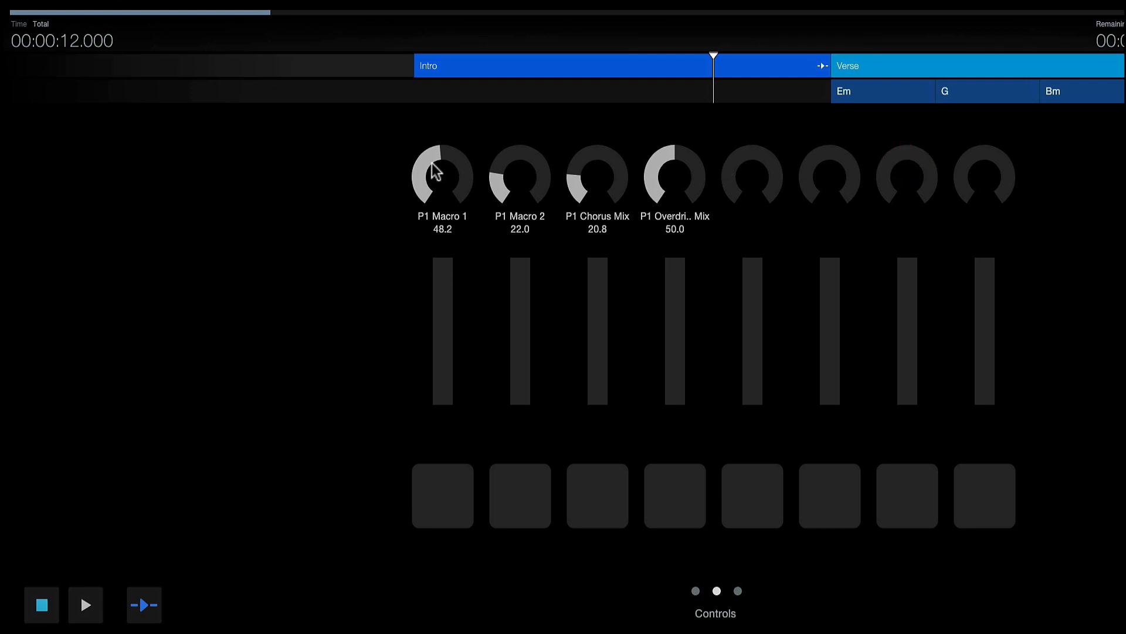
mouse_move(441, 162)
scroll(681, 78, "down", 15)
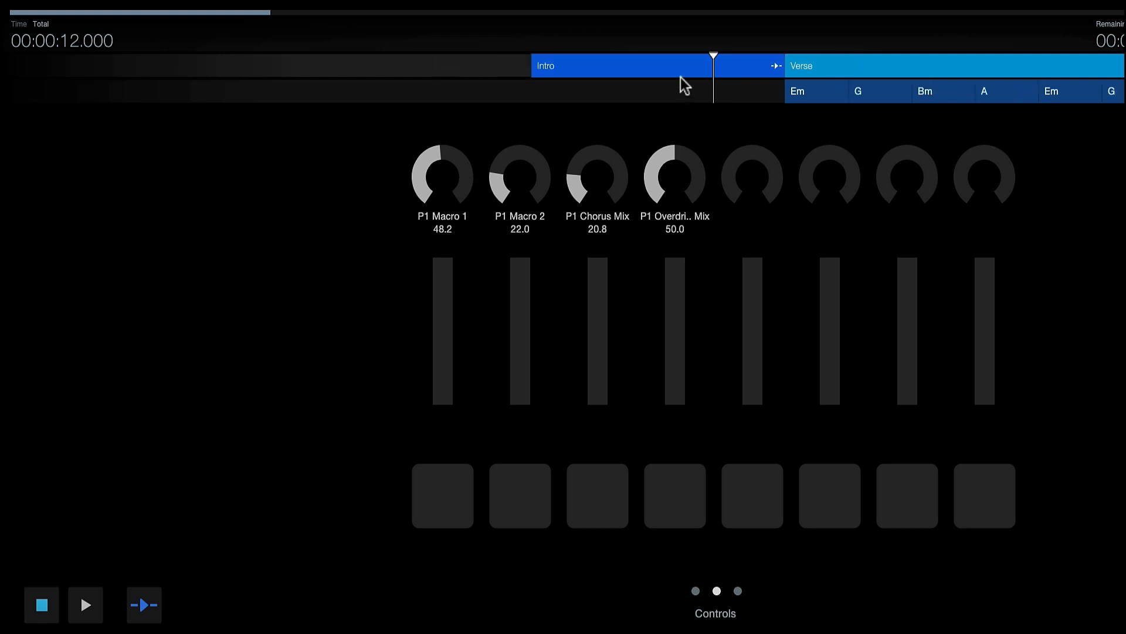
scroll(680, 78, "up", 10)
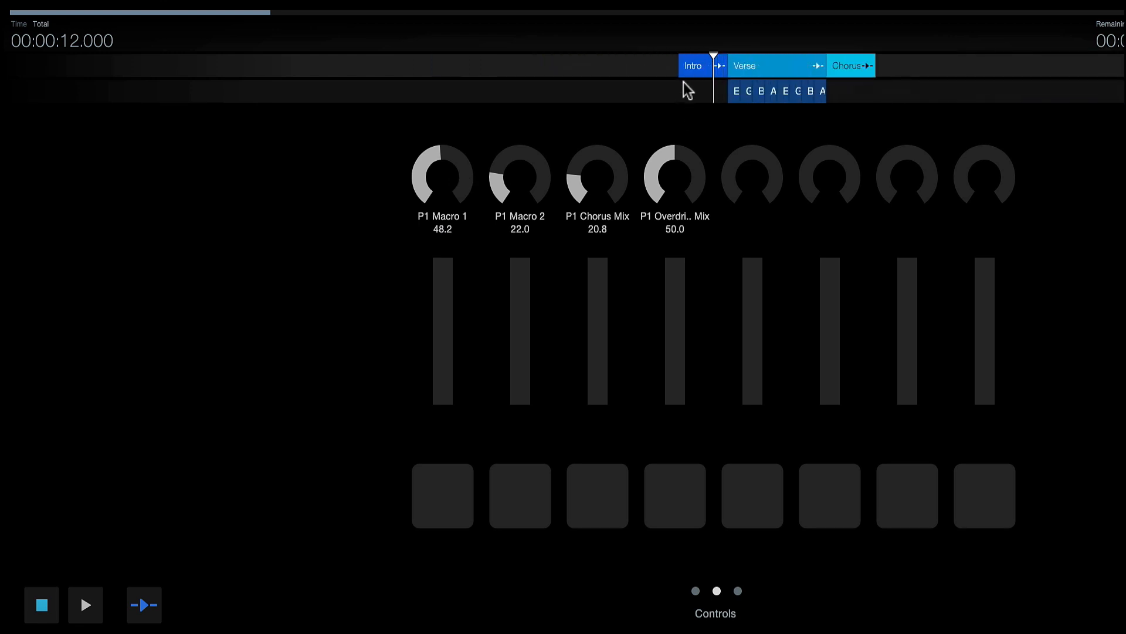
scroll(712, 91, "up", 5)
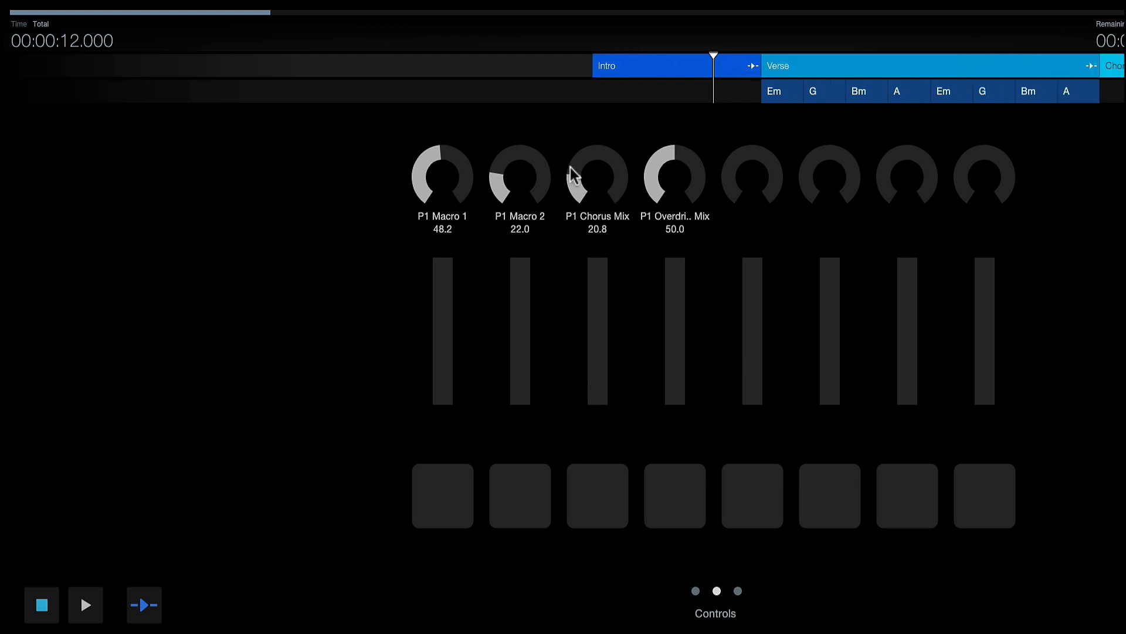
left_click_drag(508, 170, 704, 143)
key("Escape")
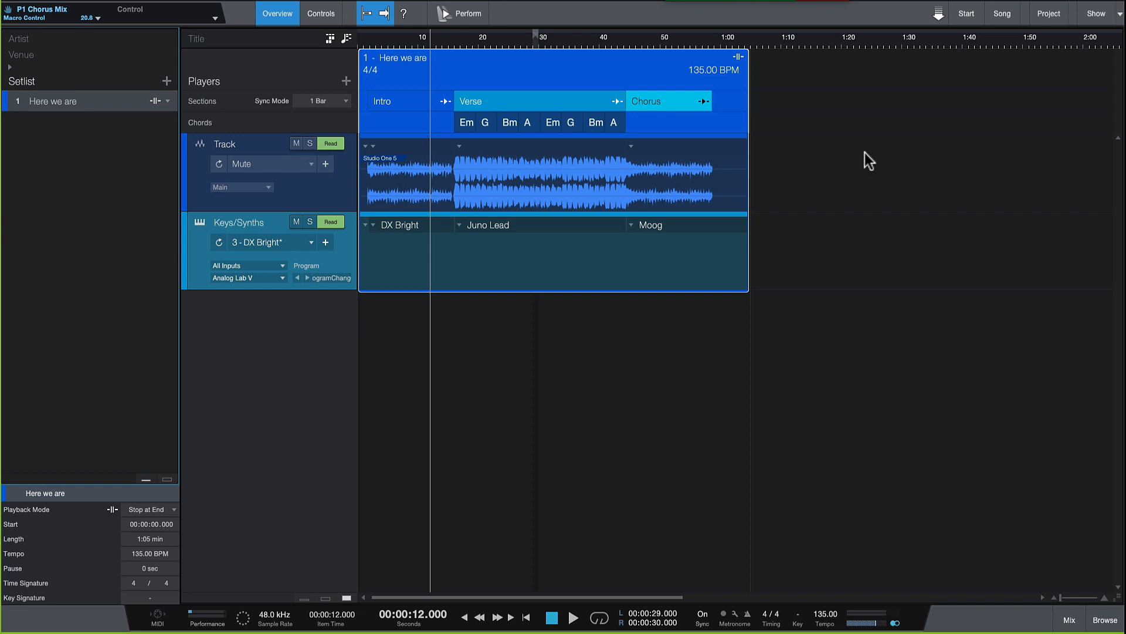
Move the playhead to 3 s and review the Intro section's playback modes, from Continue to Skip, keeping Continue
left_click(376, 36)
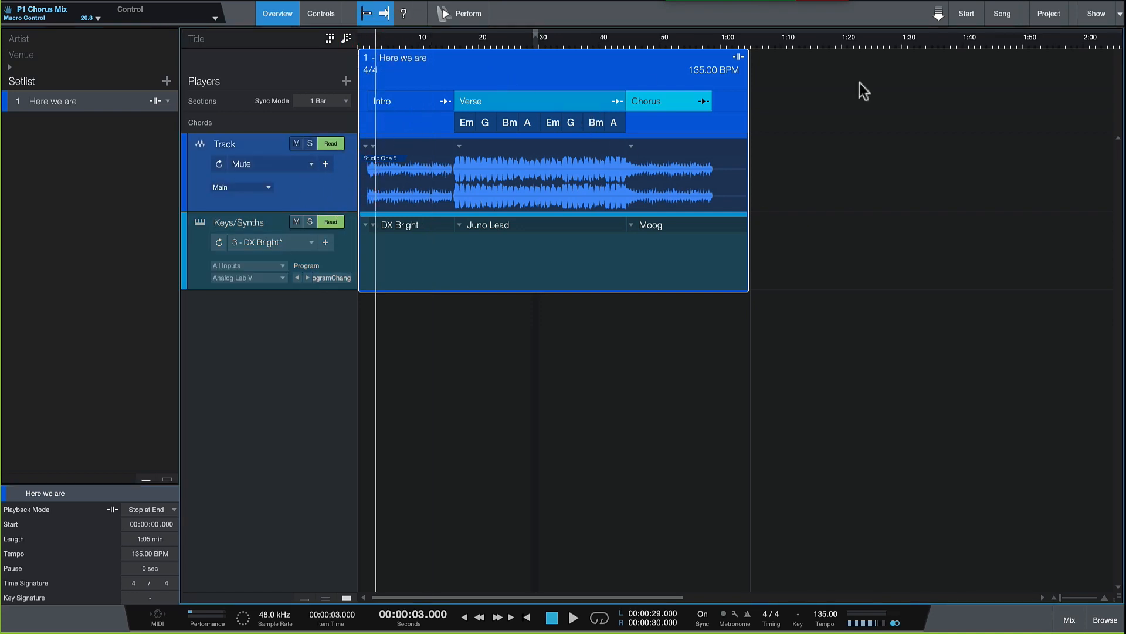
key("e")
key("w")
left_click(422, 107)
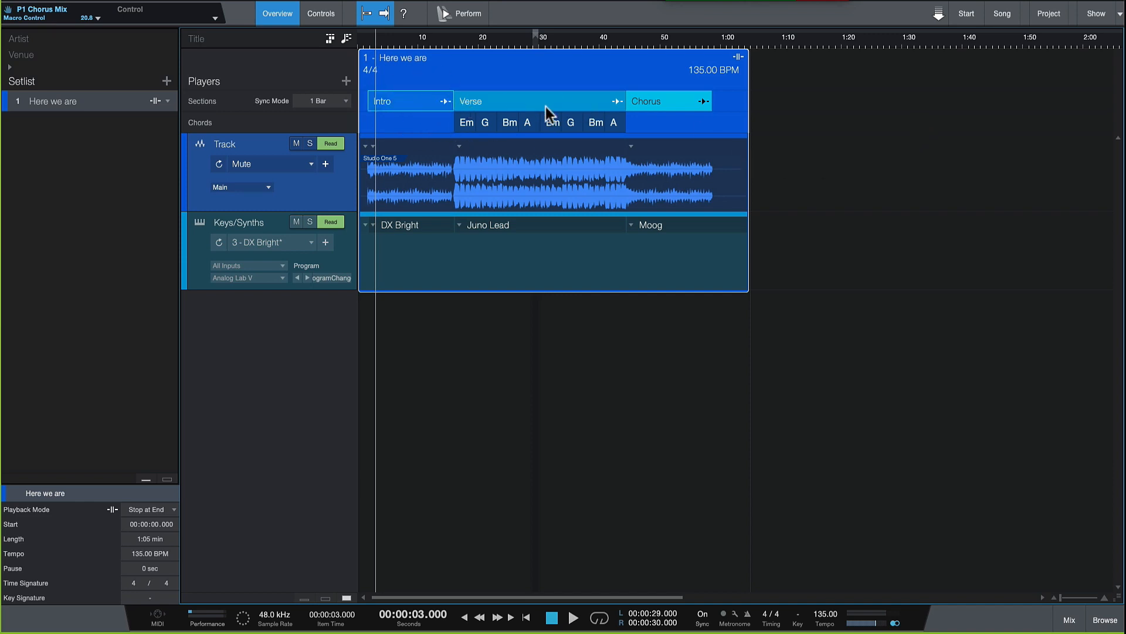
left_click(446, 102)
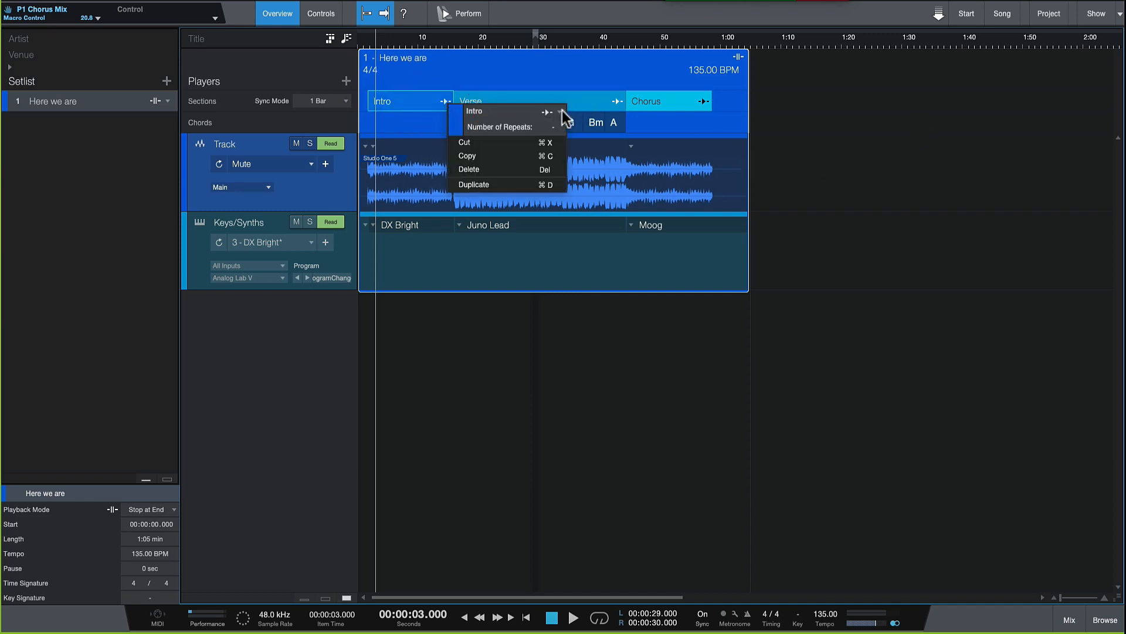
left_click(560, 112)
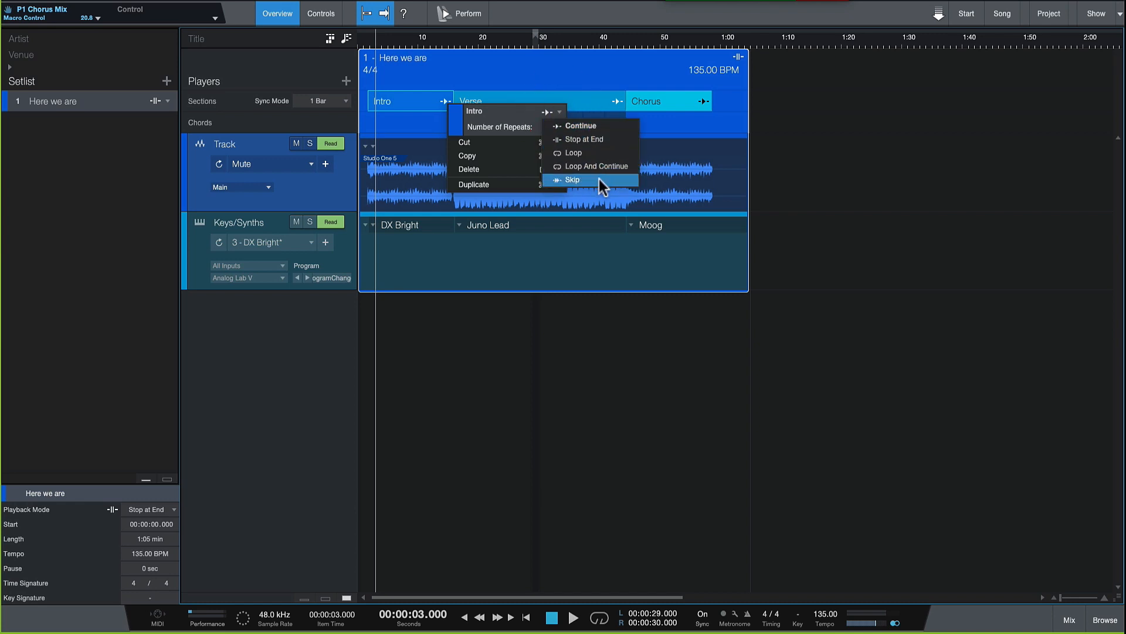
left_click(791, 123)
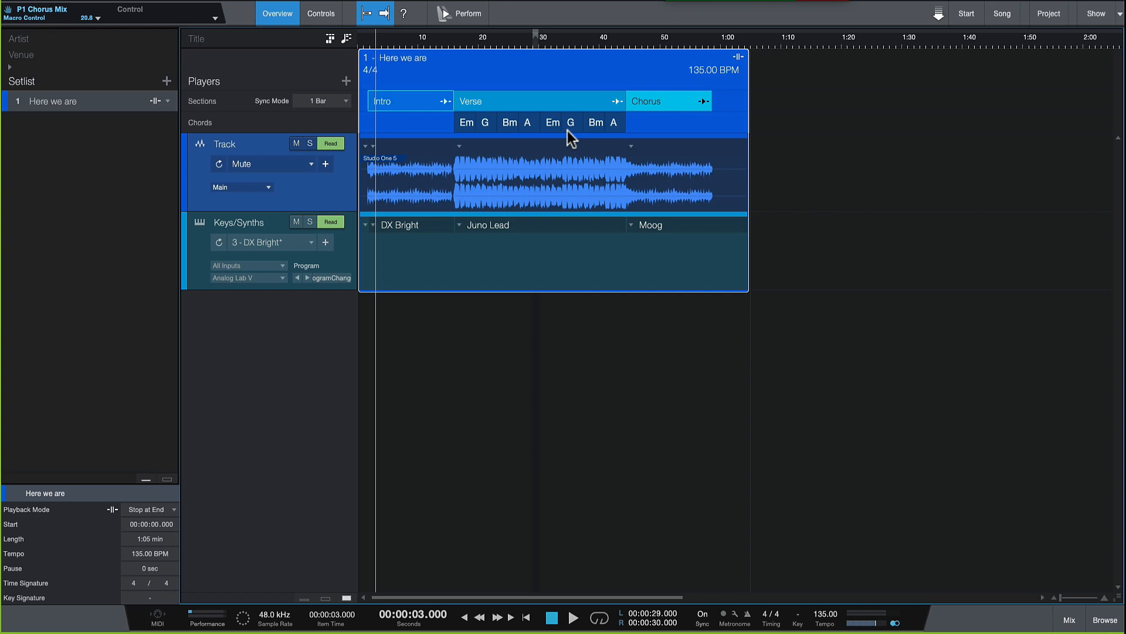
Check the Verse section's repeat and editing options, and select the Keys/Synths player
left_click(549, 109)
right_click(554, 97)
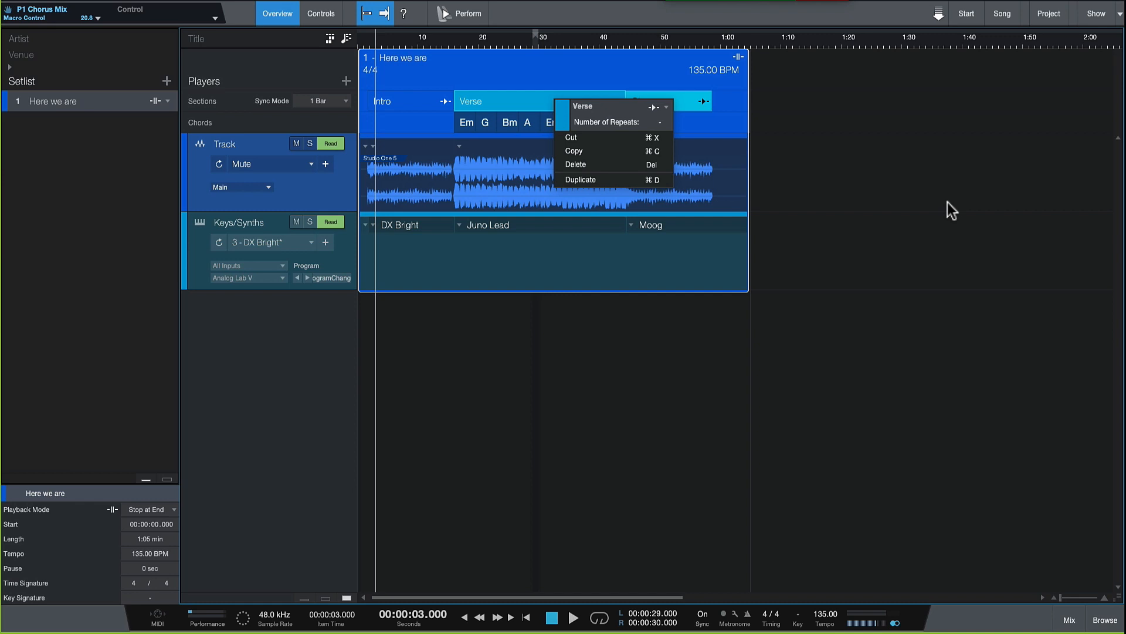
left_click(947, 202)
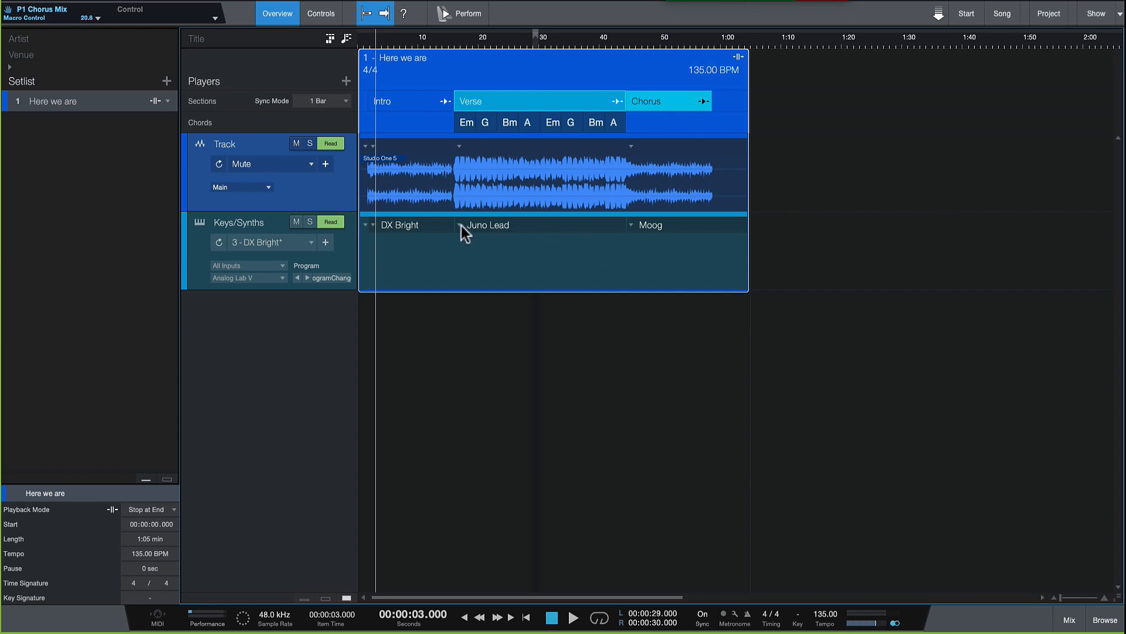
left_click(268, 222)
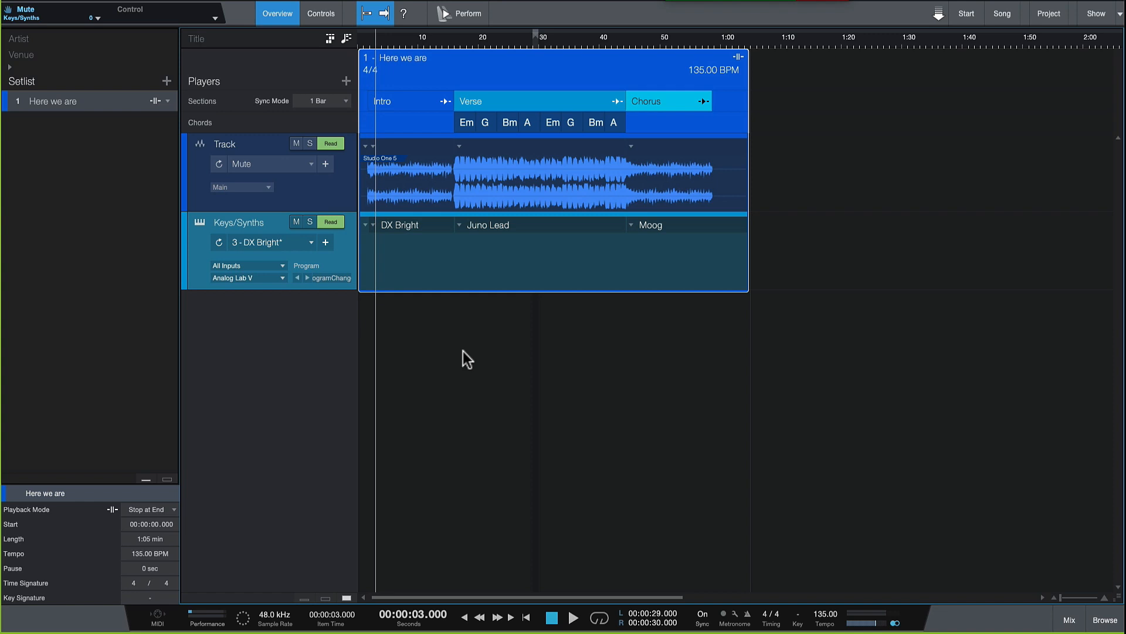
Review the Verse section's playback modes, including Loop And Continue, leaving it on Continue
left_click(579, 96)
right_click(616, 99)
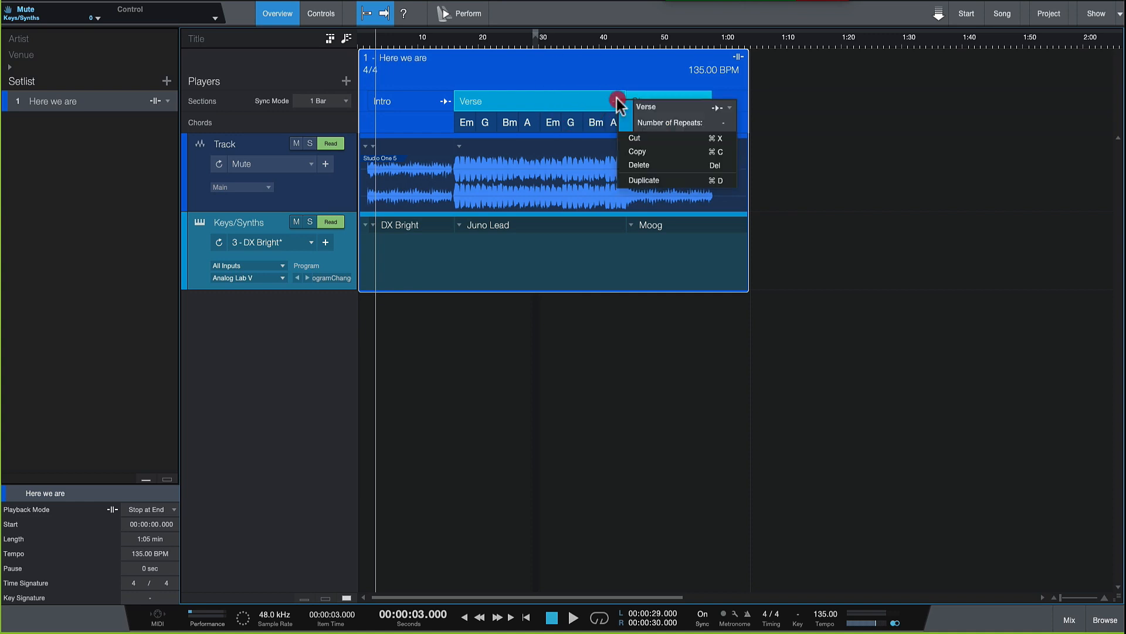
left_click(729, 107)
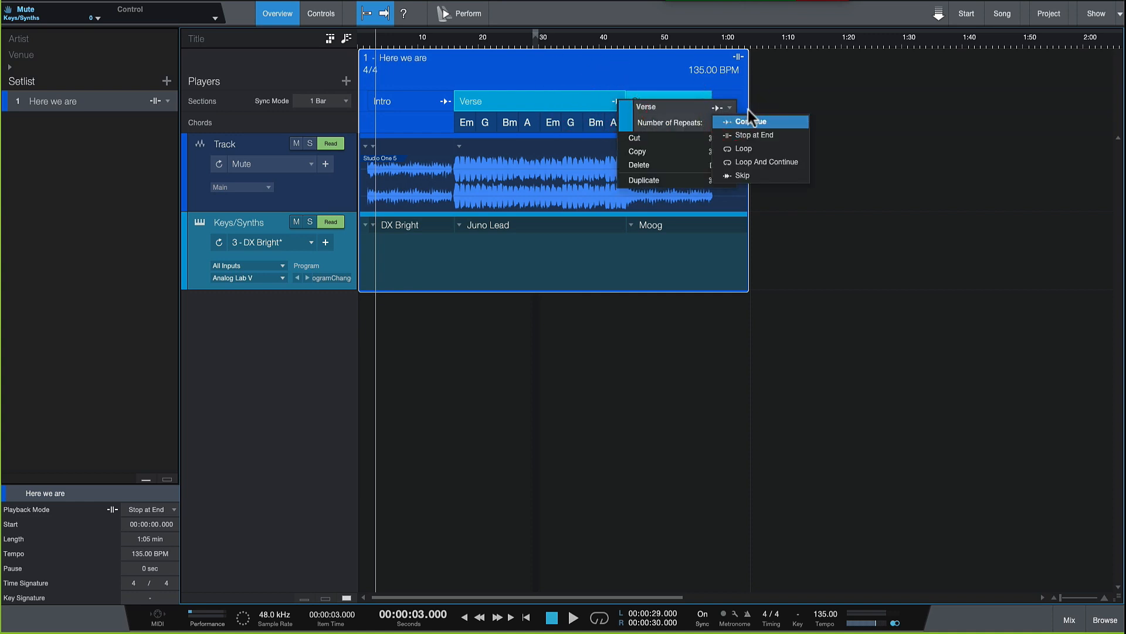
left_click(774, 161)
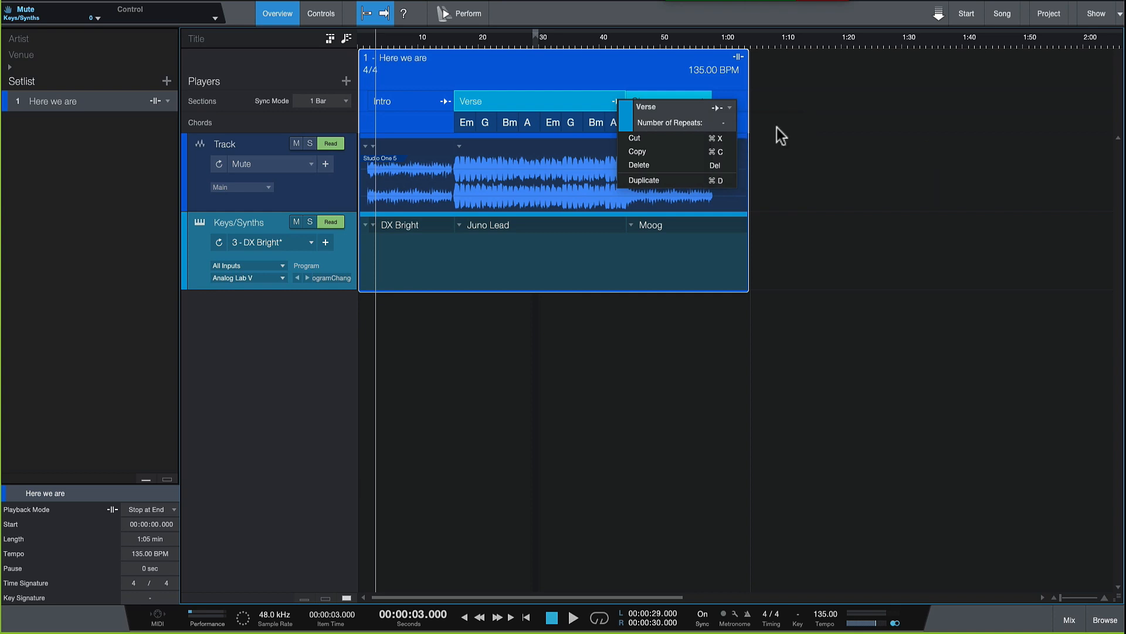
left_click(823, 83)
Check the Chorus section's options without changing them, and select the backing Track player
left_click(641, 100)
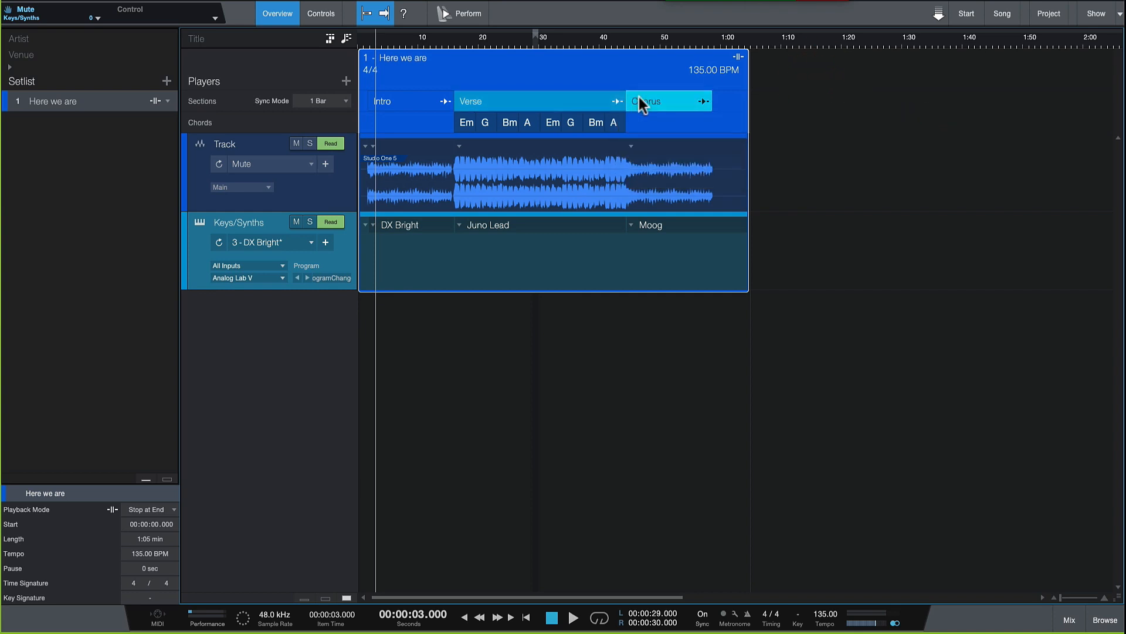
right_click(706, 102)
left_click(893, 128)
left_click(333, 185)
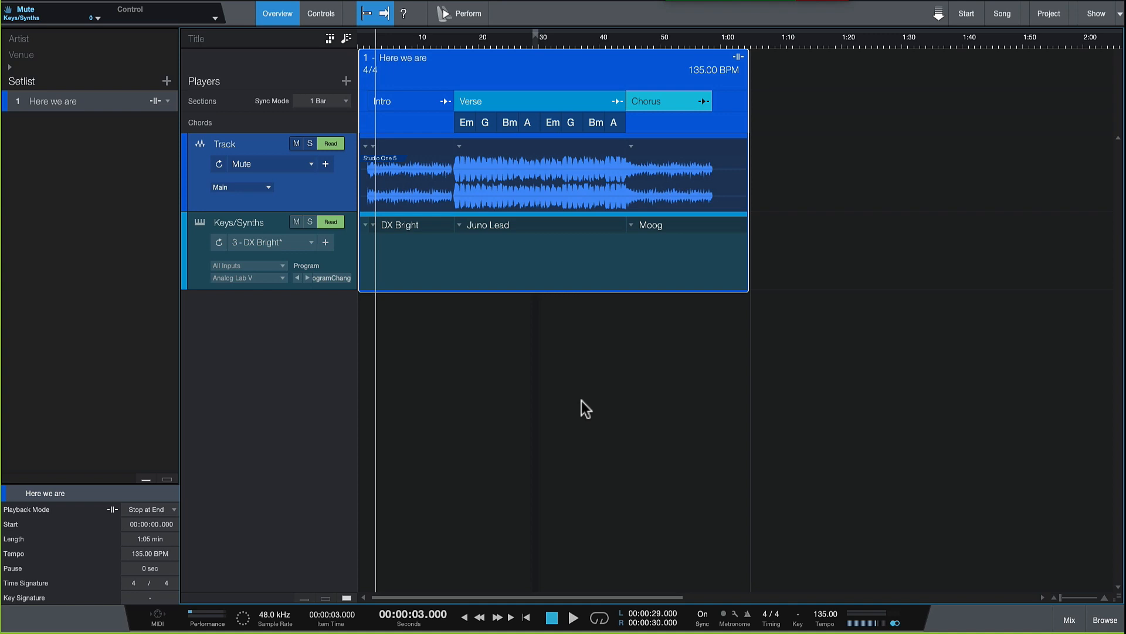
Go through the performance view's pages to Sections, start the Intro from there, and leave the view
left_click(466, 16)
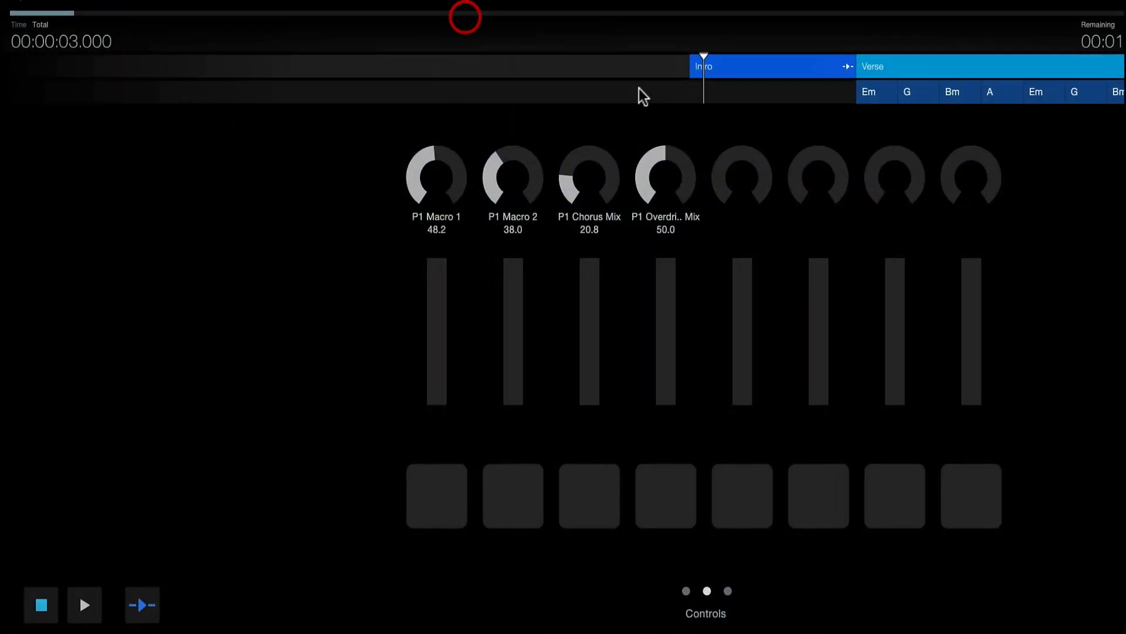
left_click(696, 591)
left_click(717, 591)
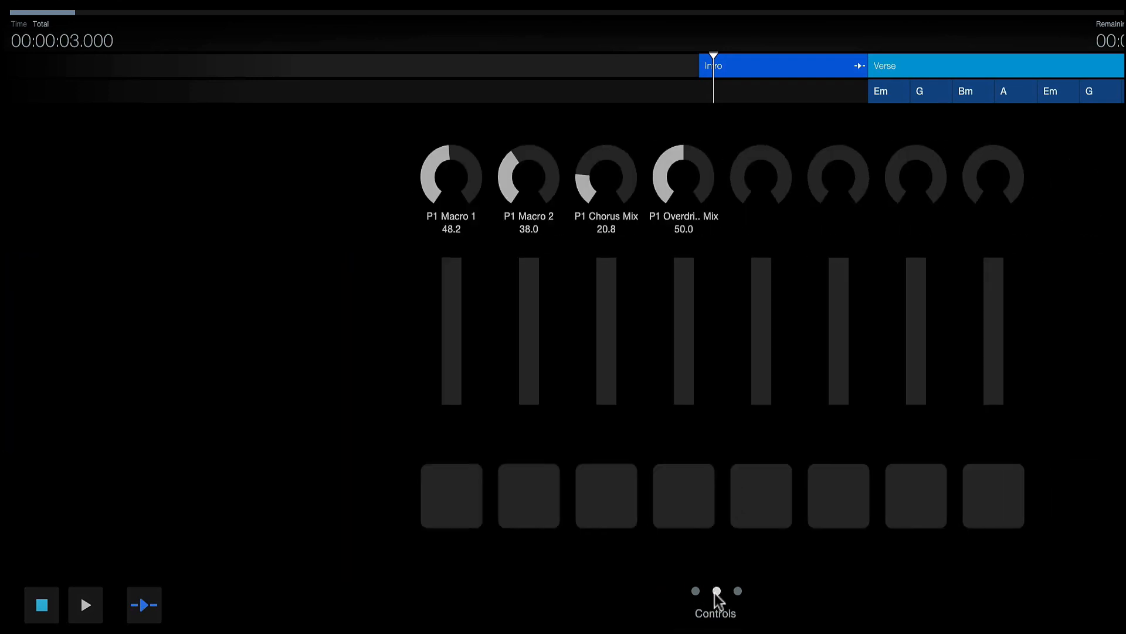
left_click(738, 591)
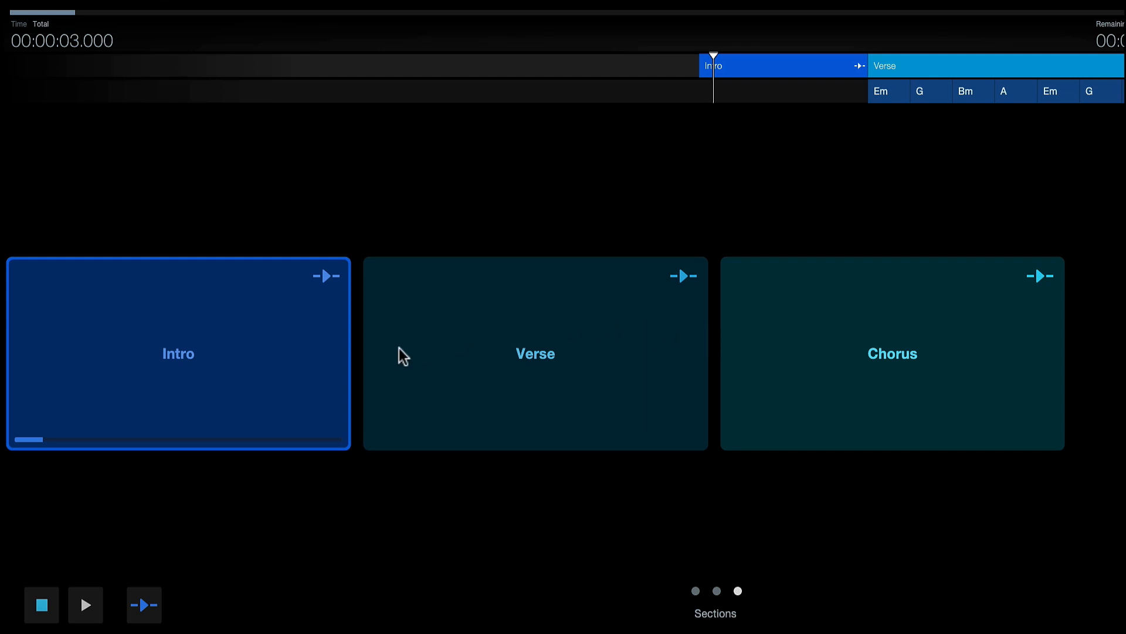
left_click(326, 277)
left_click(298, 313)
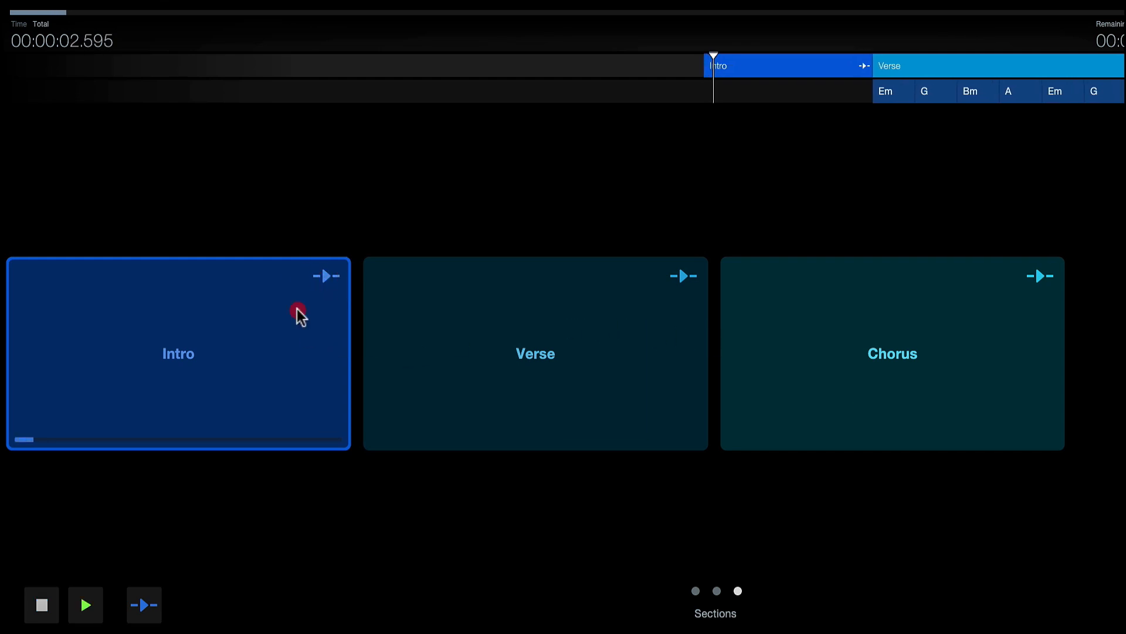
key("Escape")
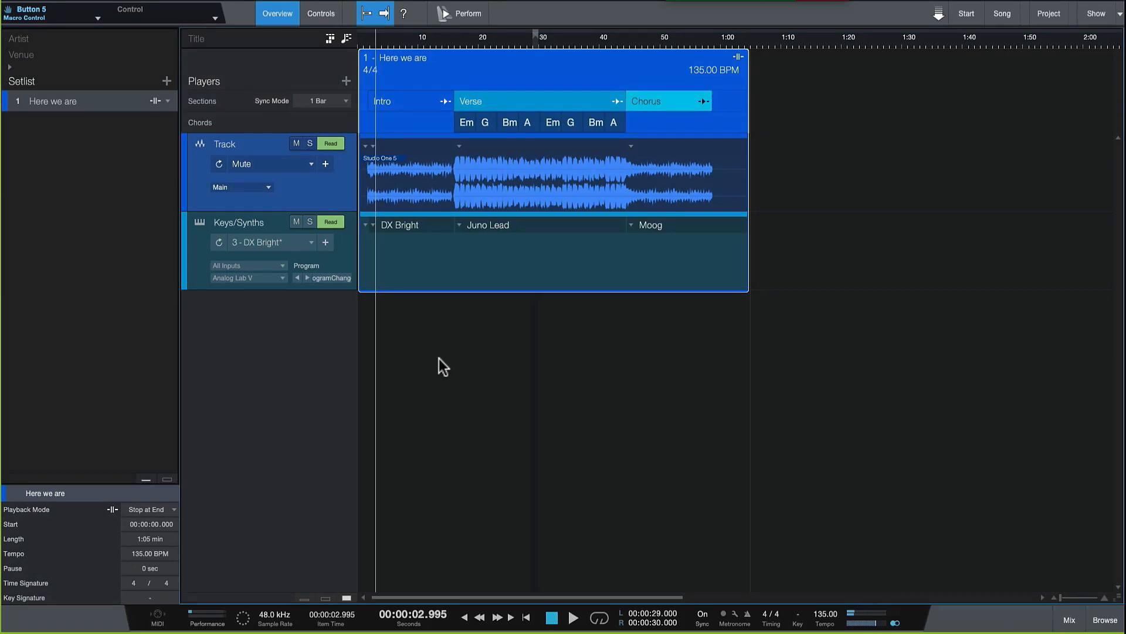